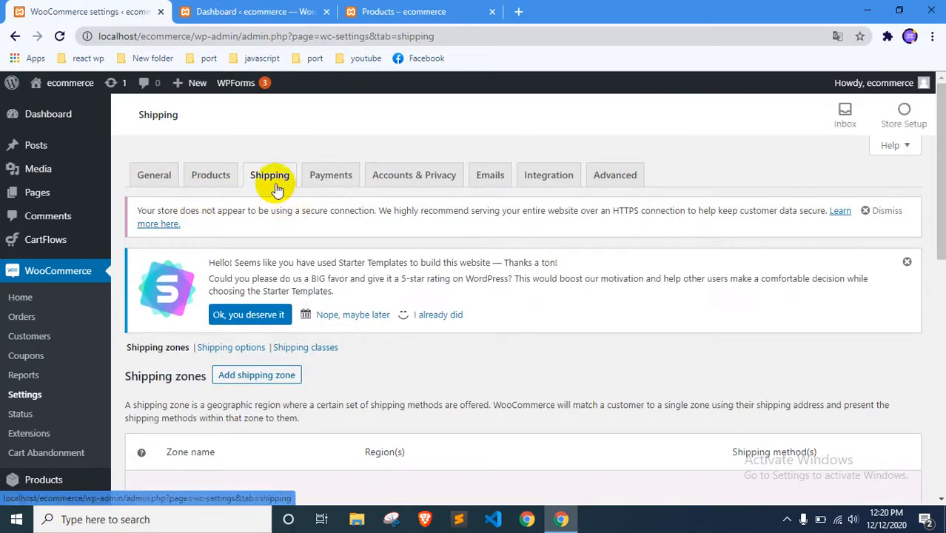
Step: Add one Black Hoodie from the store page to the cart and review the cart totals
{"action": "scroll", "coordinate": [431, 255], "scroll_direction": "down", "scroll_amount": 2}
{"action": "scroll", "coordinate": [431, 251], "scroll_direction": "up", "scroll_amount": 2}
{"action": "left_click", "coordinate": [415, 11]}
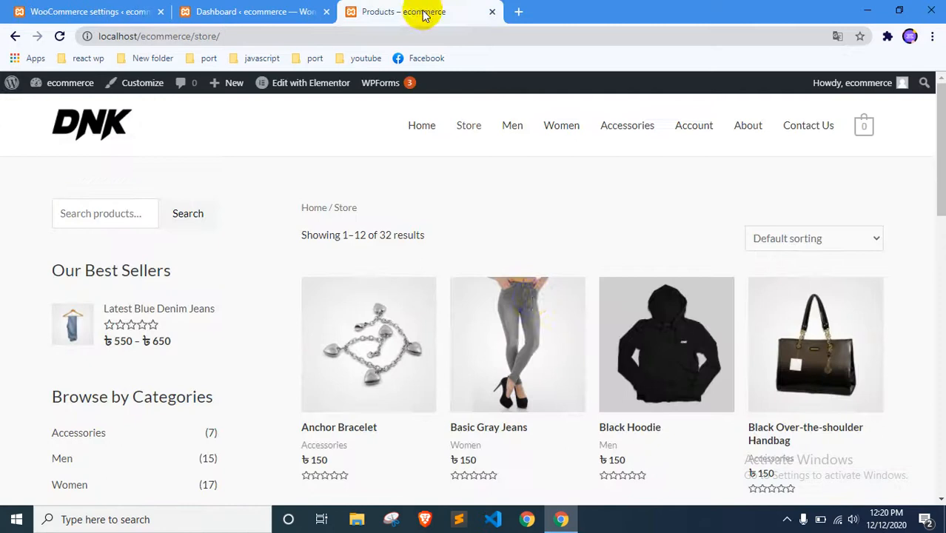
{"action": "left_click", "coordinate": [614, 300]}
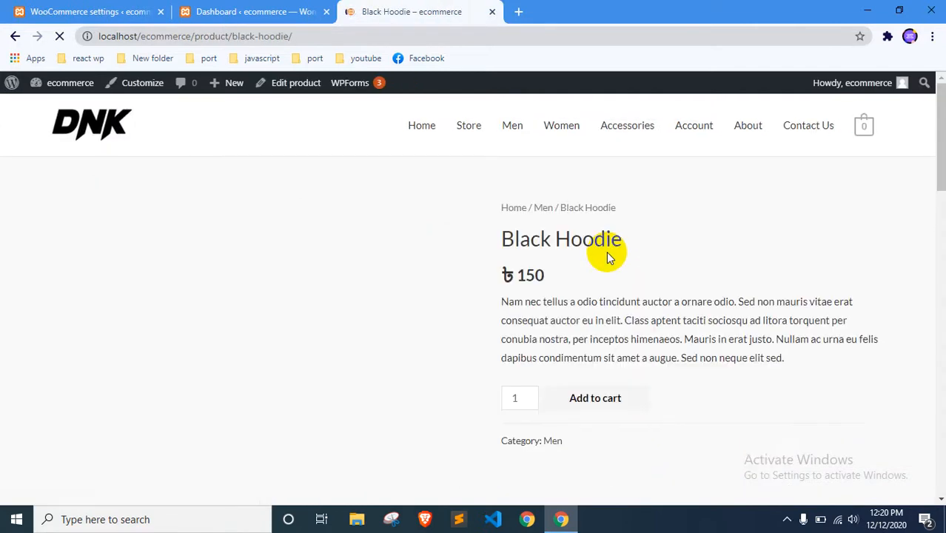
{"action": "scroll", "coordinate": [607, 256], "scroll_direction": "down", "scroll_amount": 2}
{"action": "left_click", "coordinate": [611, 259]}
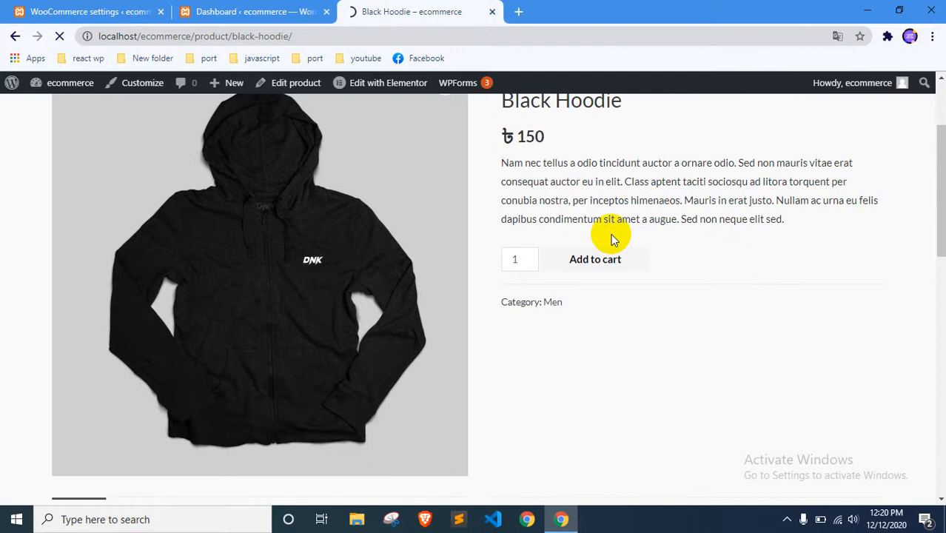
{"action": "scroll", "coordinate": [616, 220], "scroll_direction": "down", "scroll_amount": 2}
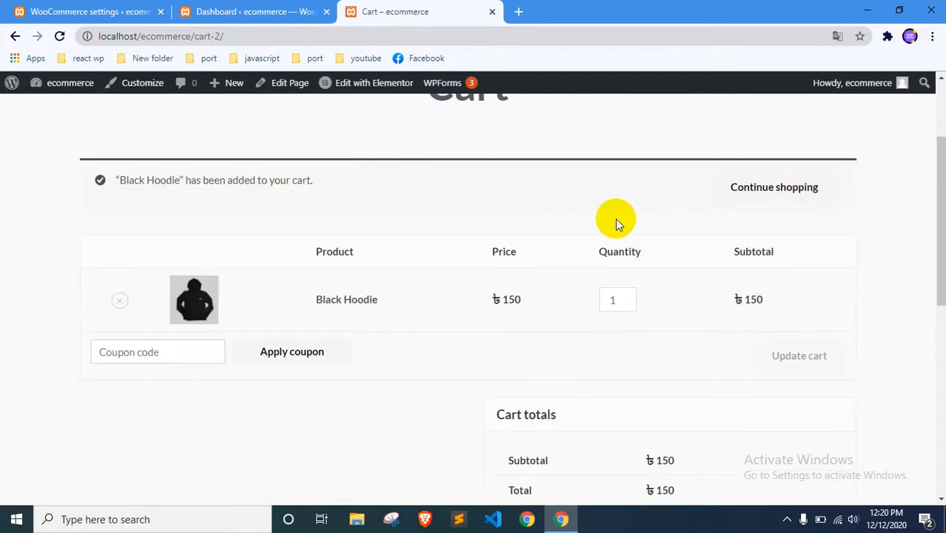
{"action": "scroll", "coordinate": [615, 219], "scroll_direction": "down", "scroll_amount": 3}
Step: Return to the WooCommerce shipping settings and start a new shipping zone named Dinajpur
{"action": "left_click_drag", "start_coordinate": [256, 12], "coordinate": [89, 10]}
{"action": "left_click", "coordinate": [245, 11]}
{"action": "scroll", "coordinate": [423, 268], "scroll_direction": "down", "scroll_amount": 4}
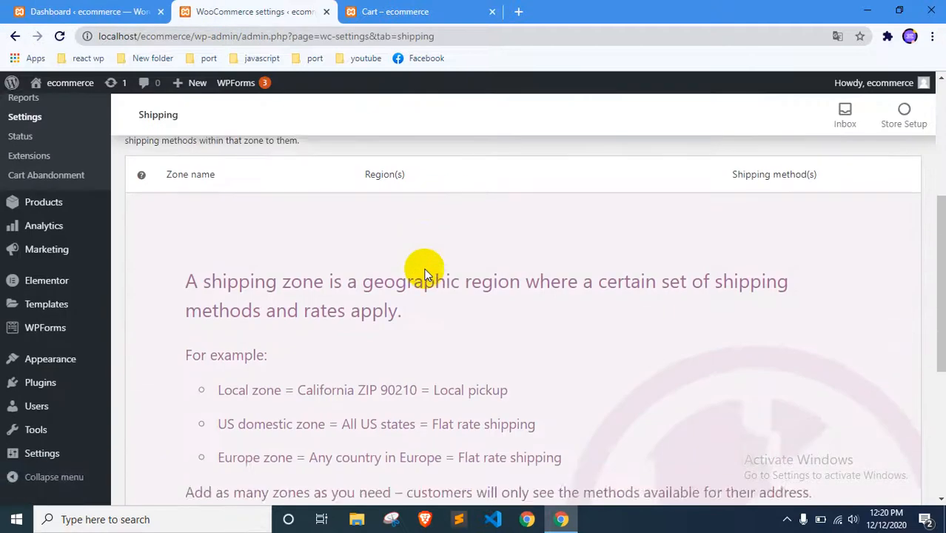
{"action": "scroll", "coordinate": [426, 269], "scroll_direction": "up", "scroll_amount": 3}
{"action": "scroll", "coordinate": [425, 269], "scroll_direction": "up", "scroll_amount": 2}
{"action": "left_click", "coordinate": [256, 374]}
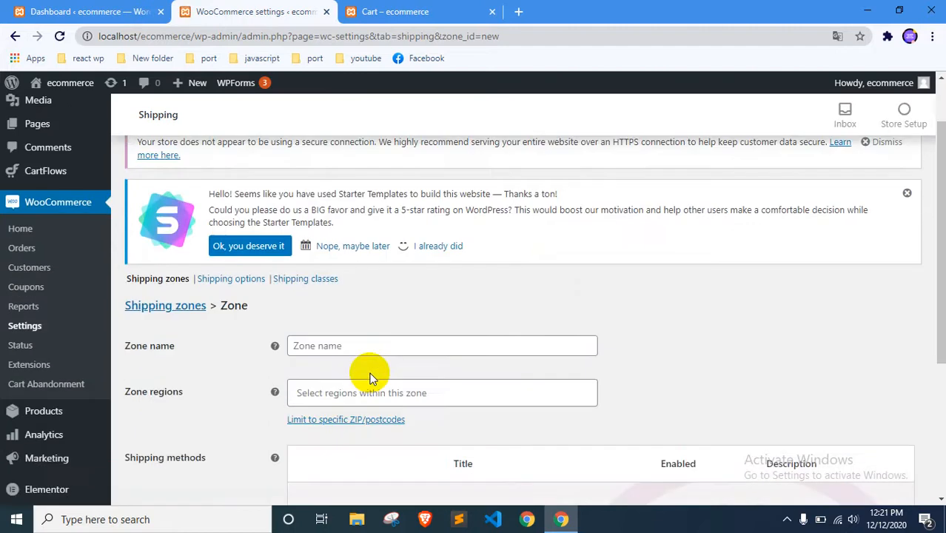
{"action": "scroll", "coordinate": [370, 369], "scroll_direction": "down", "scroll_amount": 1}
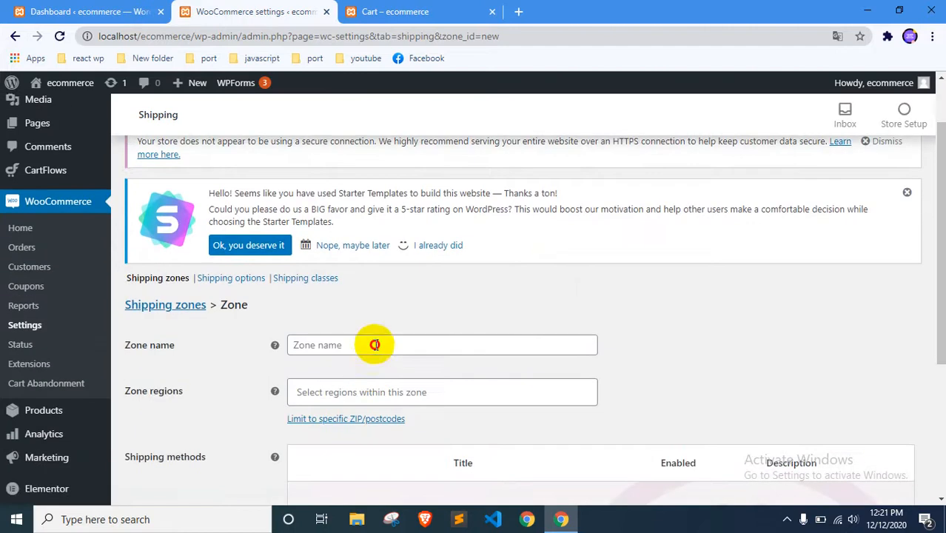
{"action": "left_click", "coordinate": [376, 345]}
{"action": "type", "text": "D"}
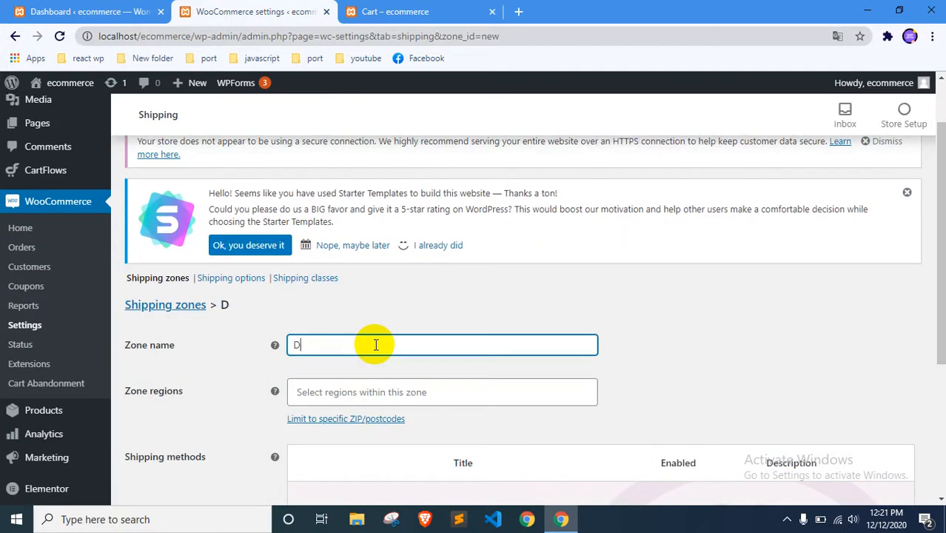
{"action": "key", "text": "BackSpace"}
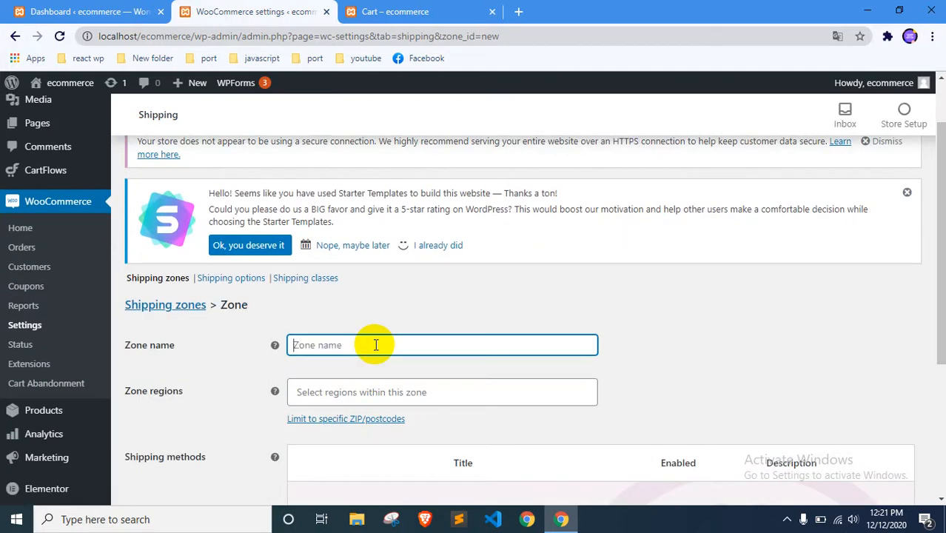
{"action": "type", "text": "Dinajpur"}
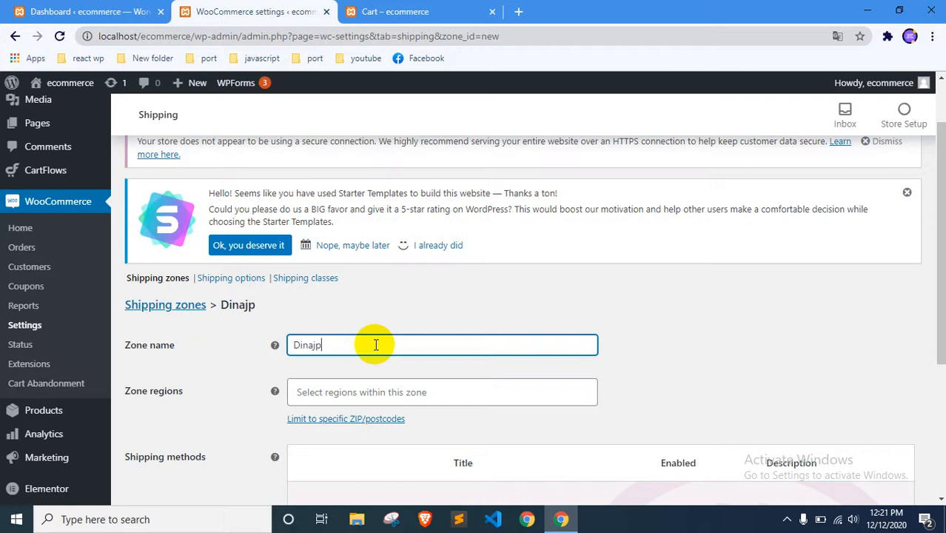
Step: Add Dinajpur, Rangpur, Thakurgaon and Bogura in Bangladesh as regions of the Dinajpur zone
{"action": "left_click", "coordinate": [369, 392]}
{"action": "type", "text": "din"}
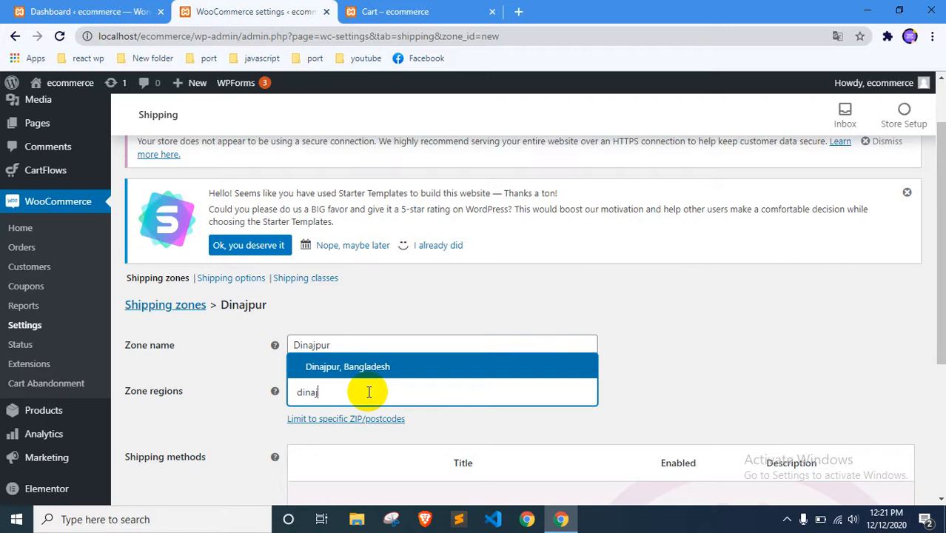
{"action": "type", "text": "aj"}
{"action": "left_click", "coordinate": [380, 366]}
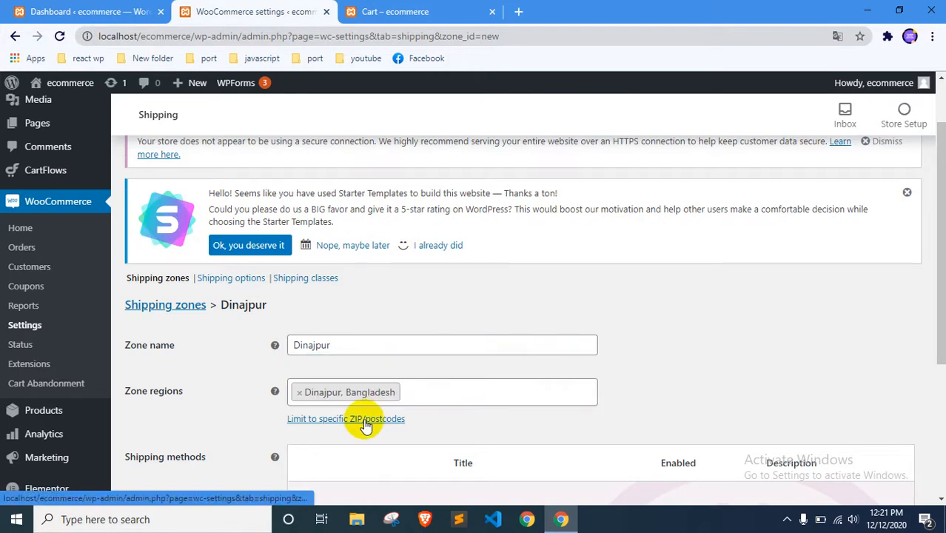
{"action": "type", "text": "rang"}
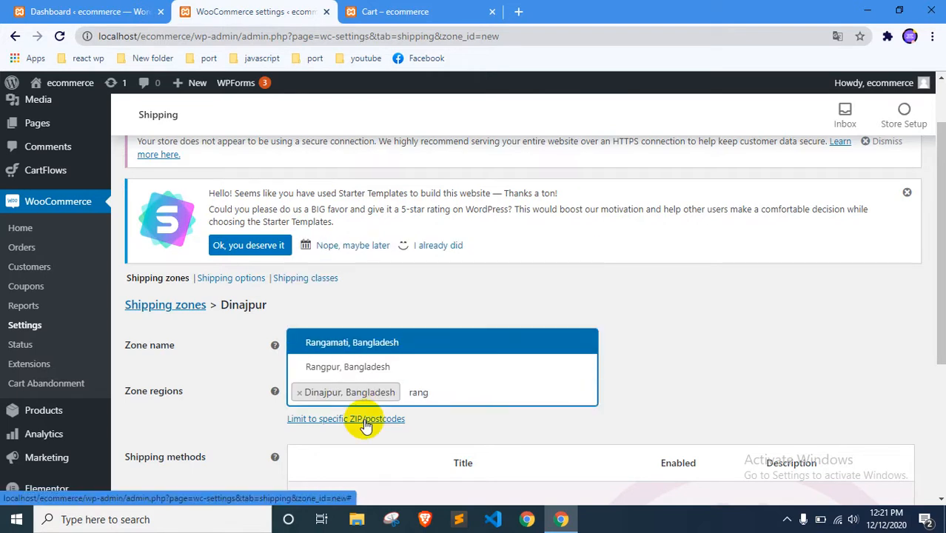
{"action": "left_click", "coordinate": [323, 373]}
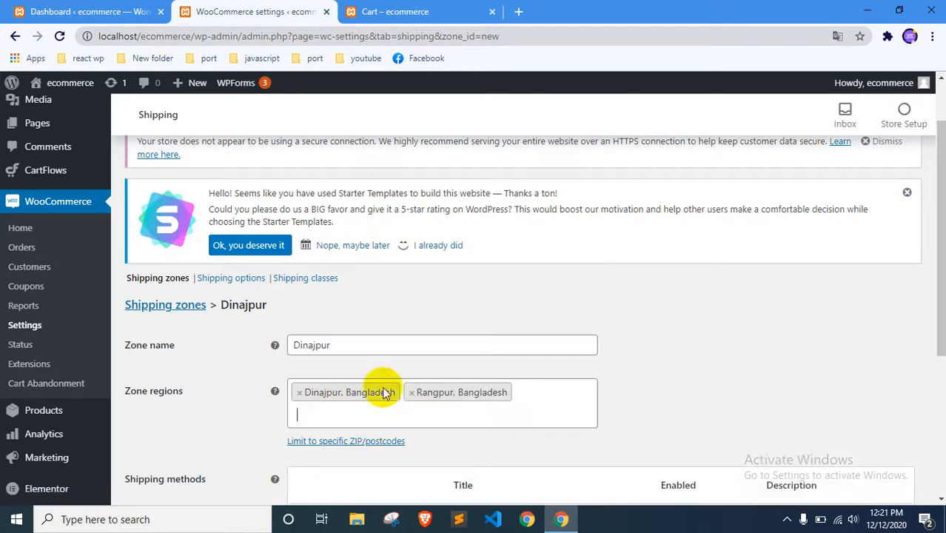
{"action": "left_click", "coordinate": [470, 405]}
{"action": "type", "text": "tha"}
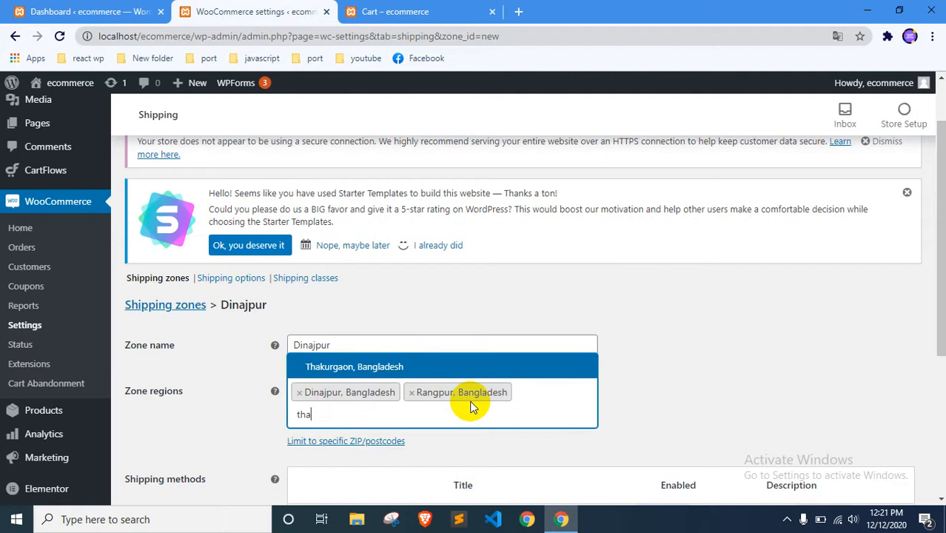
{"action": "left_click", "coordinate": [358, 368]}
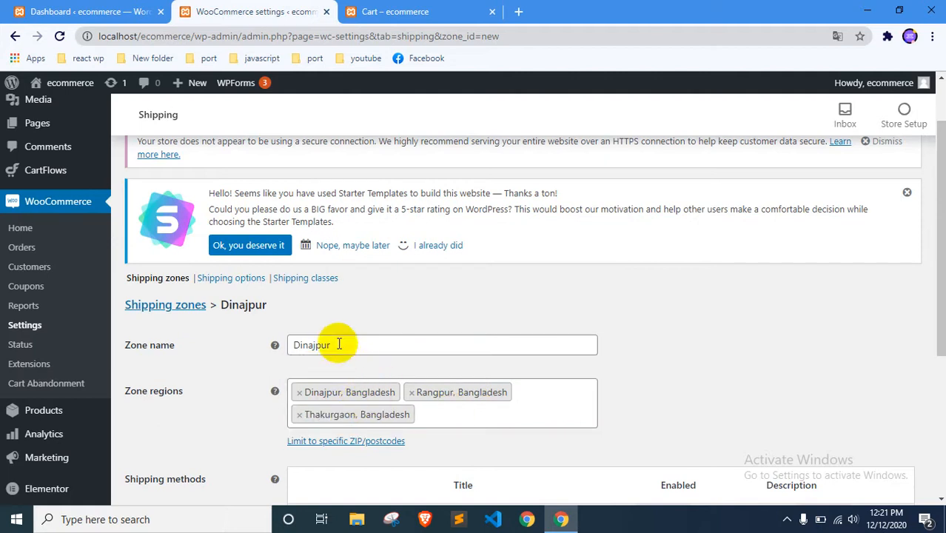
{"action": "left_click", "coordinate": [450, 416]}
{"action": "type", "text": "bogu"}
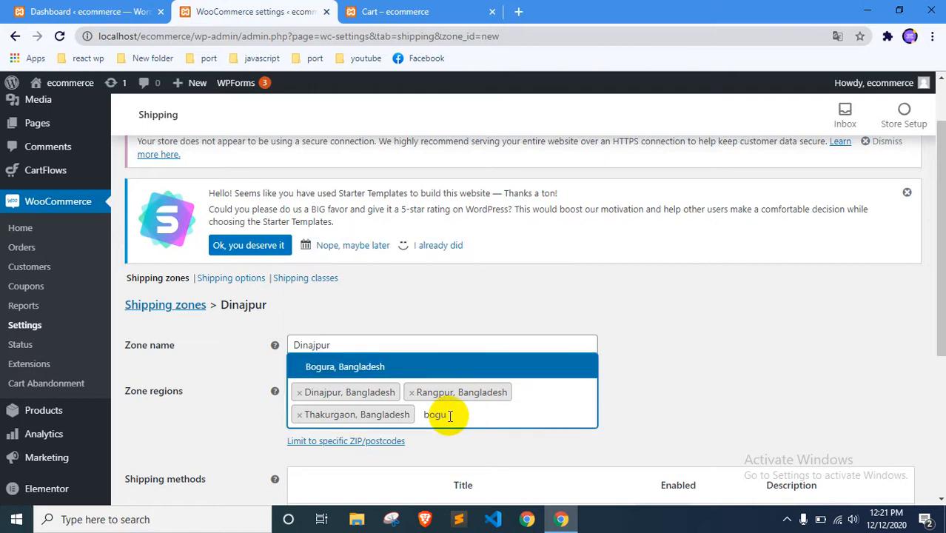
{"action": "left_click", "coordinate": [404, 367]}
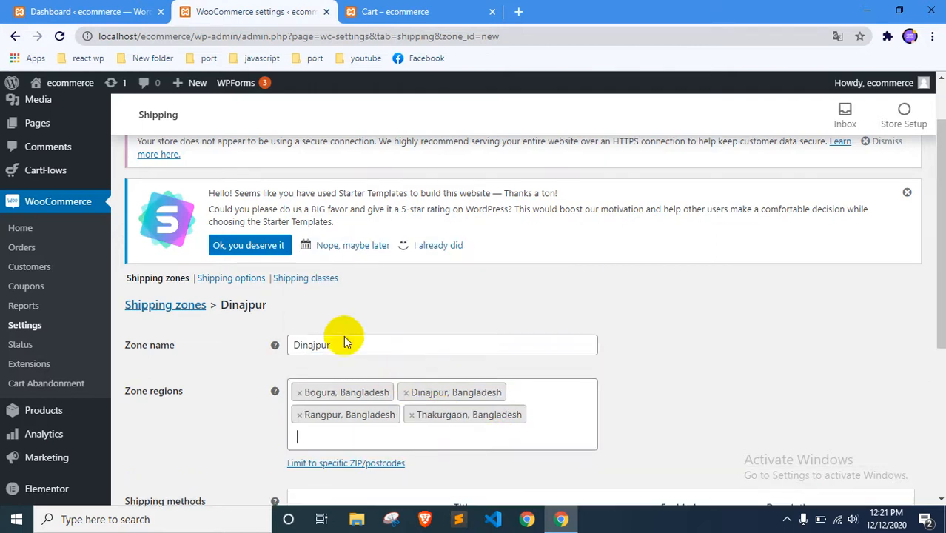
Step: Add a Flat rate shipping method to the Dinajpur zone
{"action": "scroll", "coordinate": [343, 335], "scroll_direction": "down", "scroll_amount": 3}
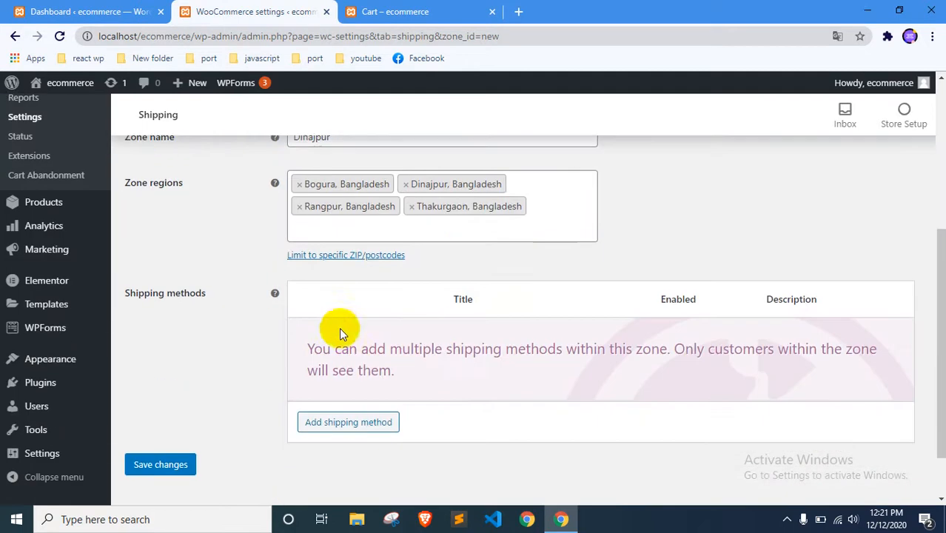
{"action": "left_click", "coordinate": [351, 423]}
{"action": "left_click", "coordinate": [361, 293]}
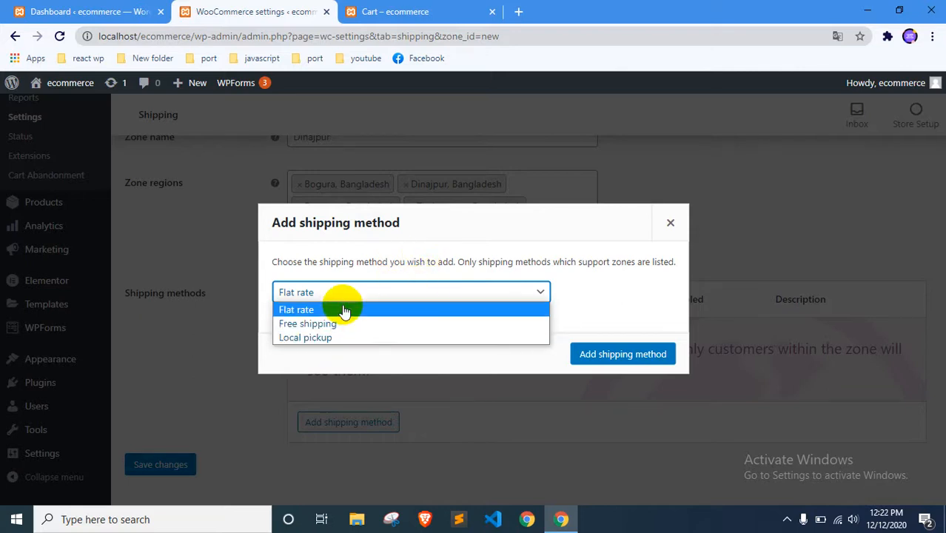
{"action": "left_click", "coordinate": [369, 307]}
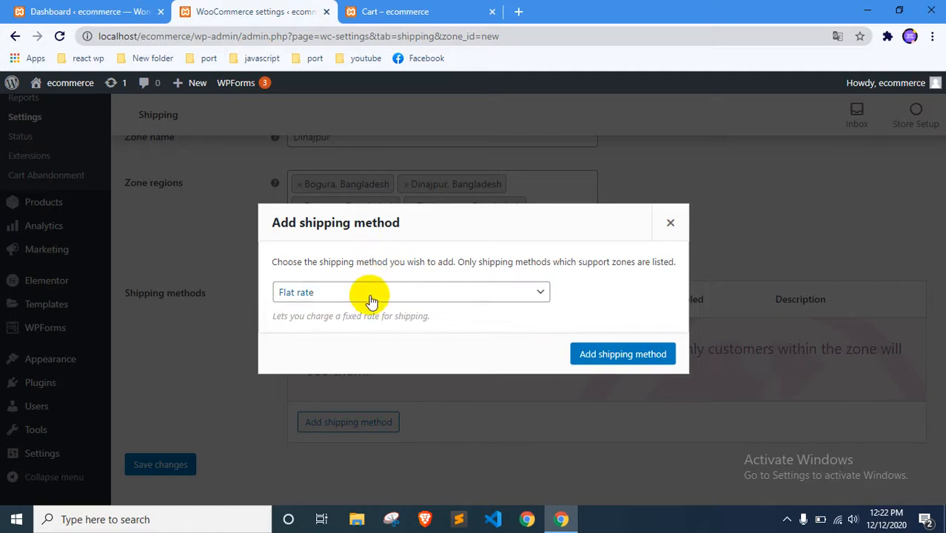
{"action": "left_click", "coordinate": [606, 354]}
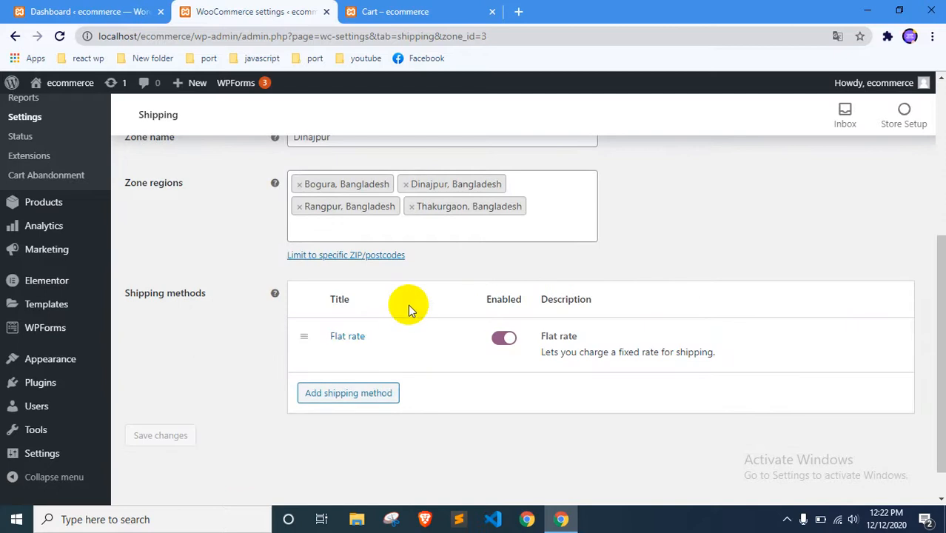
Step: Set the cost of the Dinajpur zone's Flat rate method to 150 and save the method's settings
{"action": "left_click", "coordinate": [337, 356]}
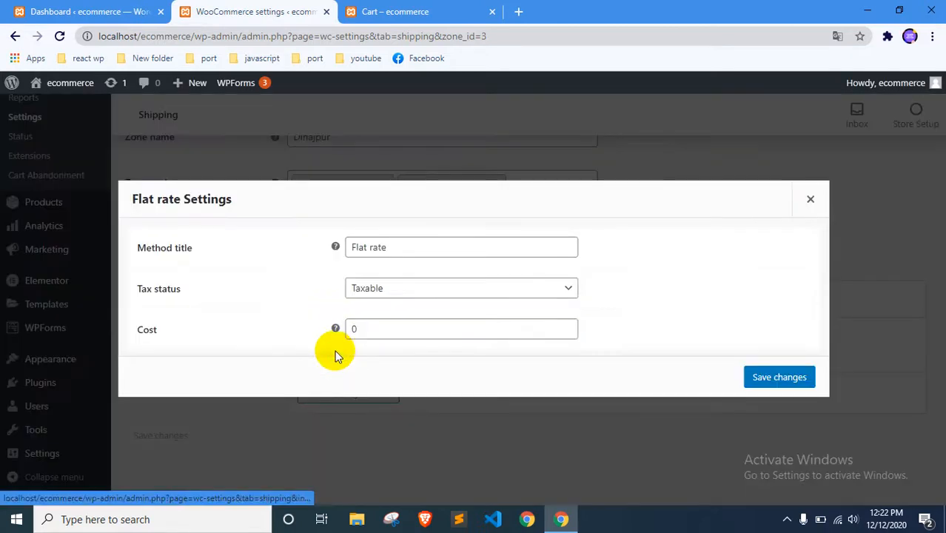
{"action": "double_click", "coordinate": [386, 331]}
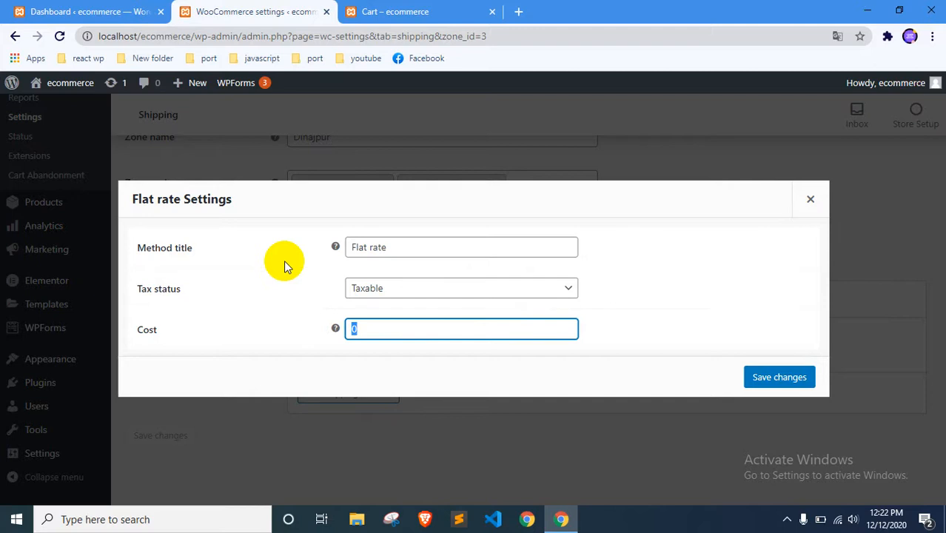
{"action": "type", "text": "150"}
{"action": "left_click", "coordinate": [774, 379]}
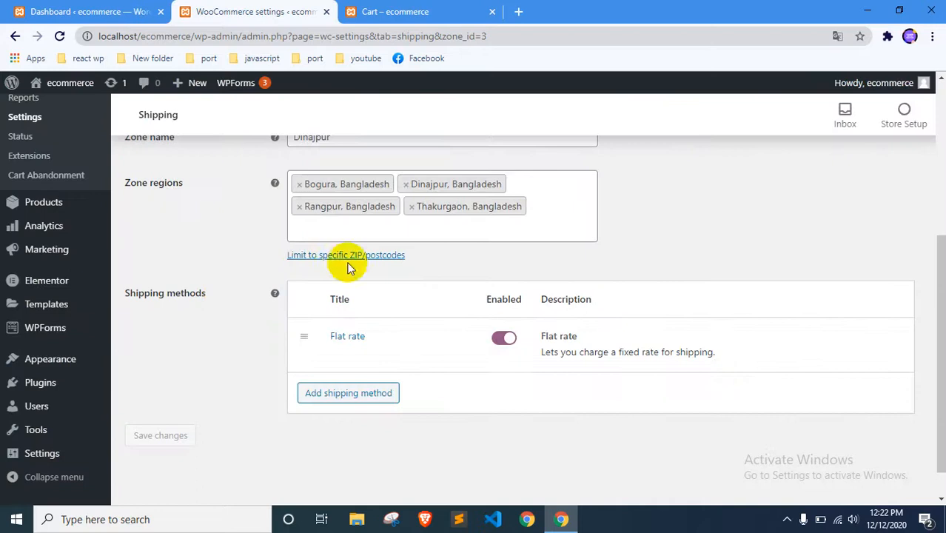
Step: Go back to the shipping zones list and start another zone named Other
{"action": "scroll", "coordinate": [215, 297], "scroll_direction": "up", "scroll_amount": 3}
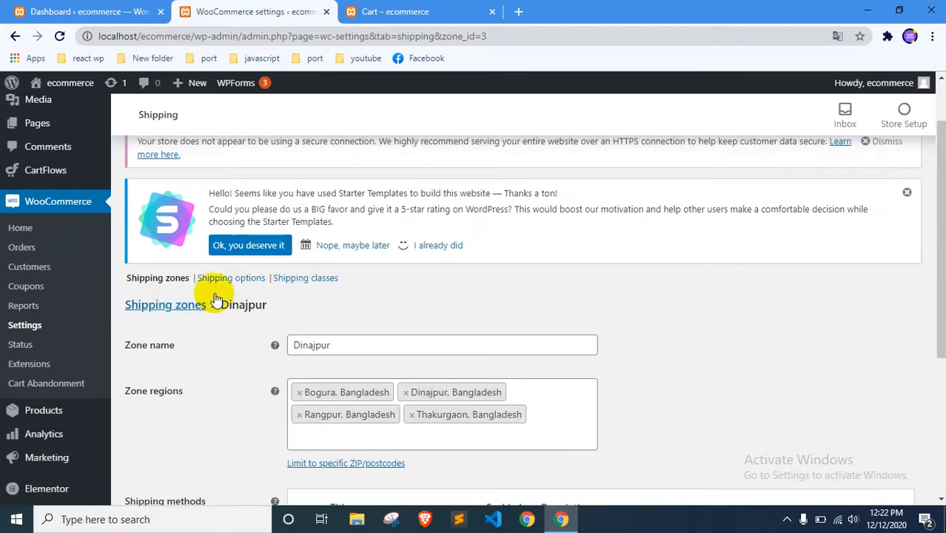
{"action": "left_click", "coordinate": [167, 304]}
{"action": "left_click", "coordinate": [540, 115]}
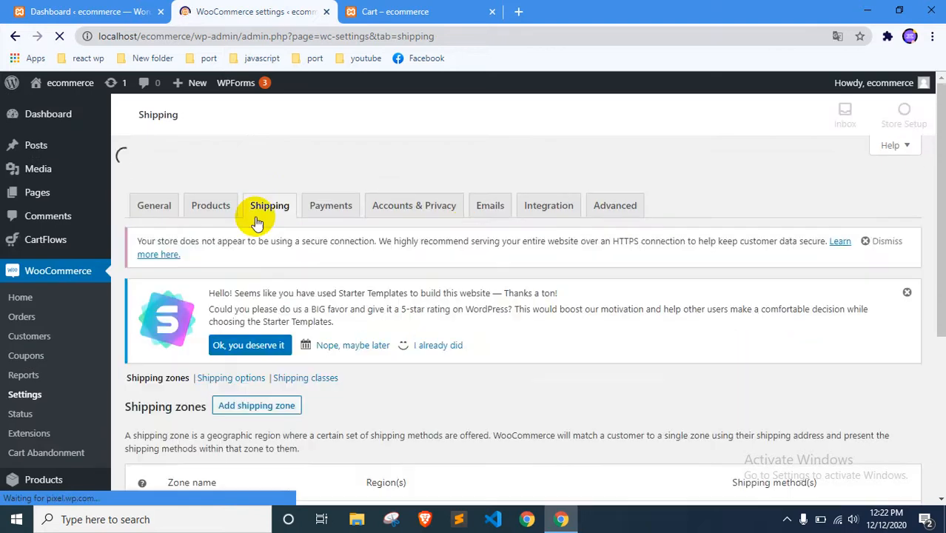
{"action": "scroll", "coordinate": [266, 315], "scroll_direction": "down", "scroll_amount": 3}
{"action": "scroll", "coordinate": [238, 309], "scroll_direction": "up", "scroll_amount": 3}
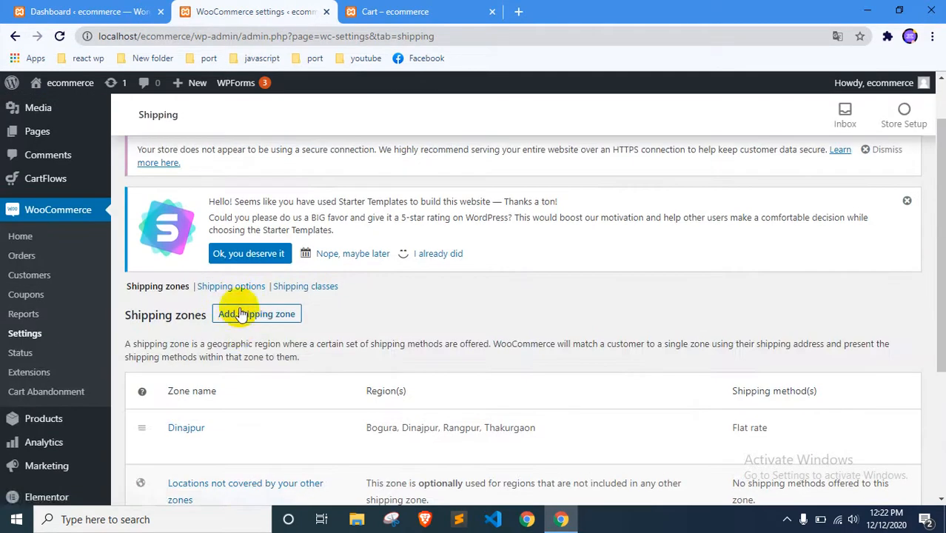
{"action": "left_click", "coordinate": [241, 317]}
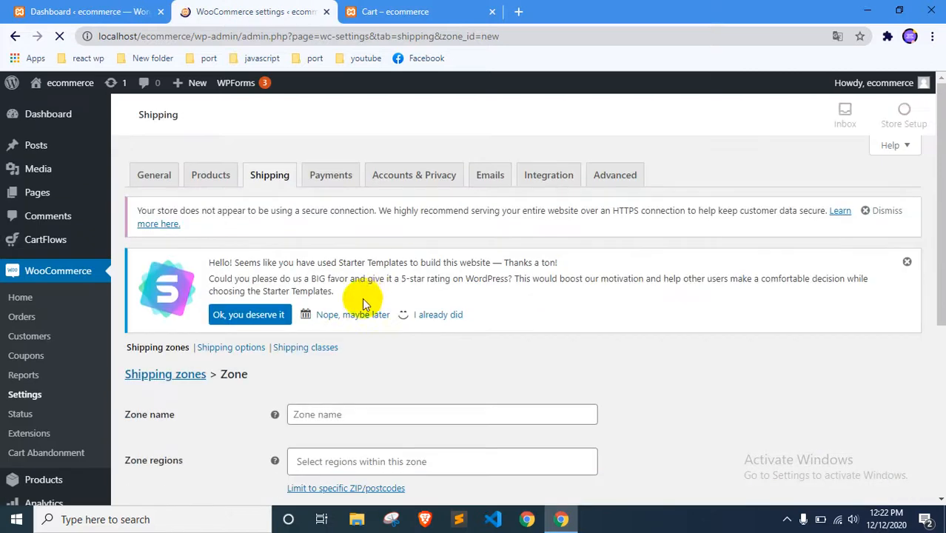
{"action": "left_click", "coordinate": [347, 411]}
{"action": "type", "text": "Other"}
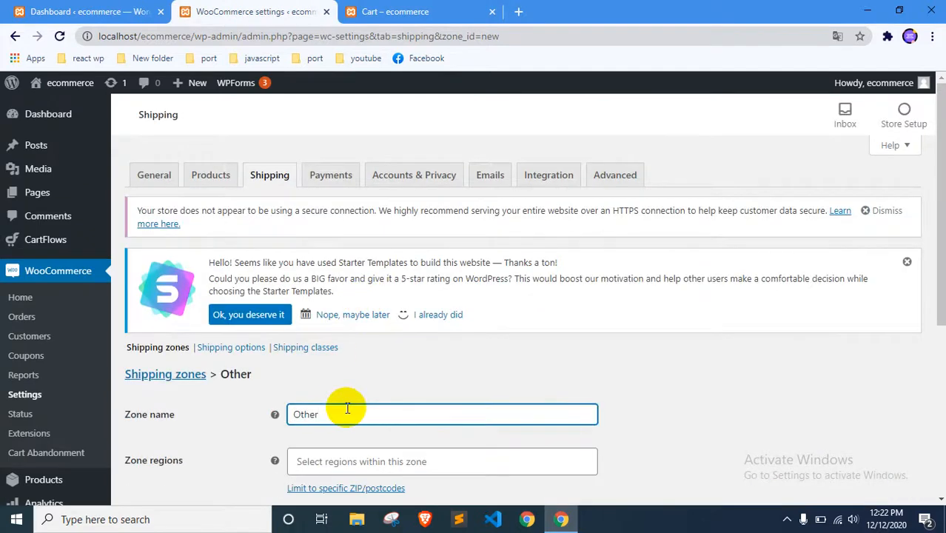
Step: Add Cumilla, Rajbari and Joypurhat in Bangladesh as regions of the Other zone
{"action": "scroll", "coordinate": [346, 408], "scroll_direction": "down", "scroll_amount": 2}
{"action": "left_click", "coordinate": [417, 320]}
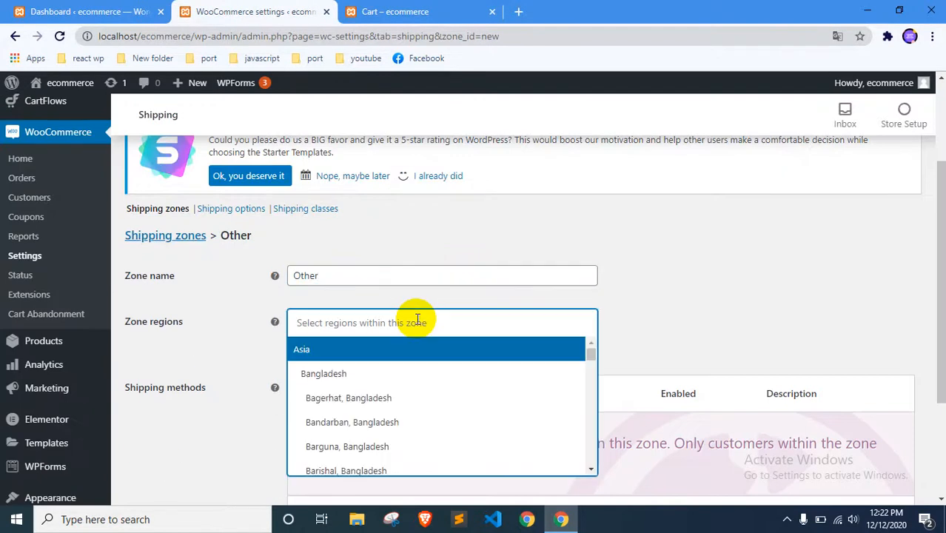
{"action": "type", "text": "cu"}
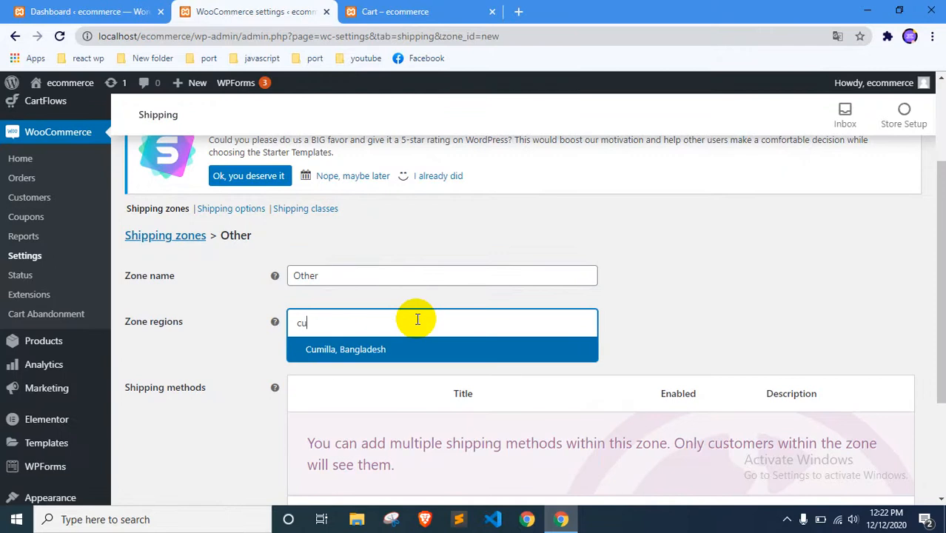
{"action": "left_click", "coordinate": [409, 355]}
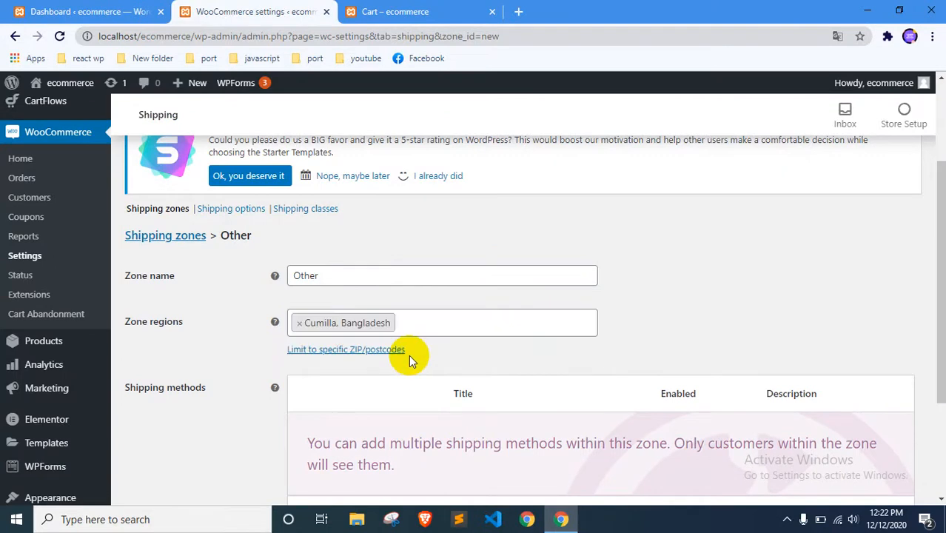
{"action": "type", "text": "t"}
{"action": "key", "text": "BackSpace"}
{"action": "type", "text": "raj"}
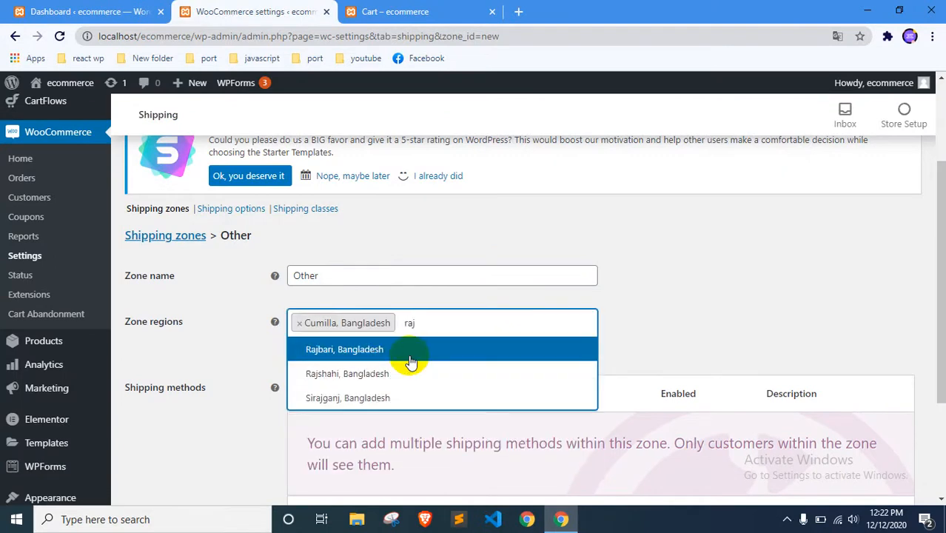
{"action": "left_click", "coordinate": [411, 351]}
{"action": "type", "text": "jos"}
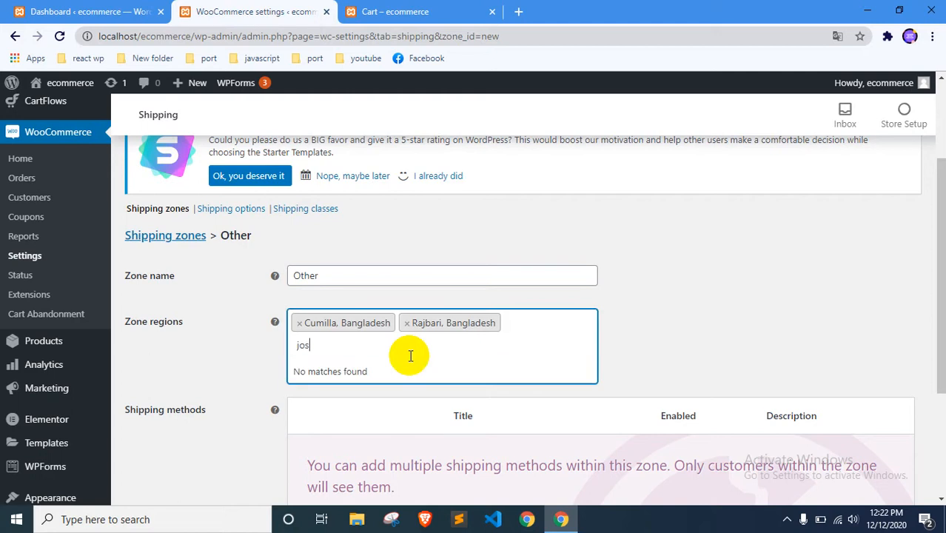
{"action": "key", "text": "BackSpace"}
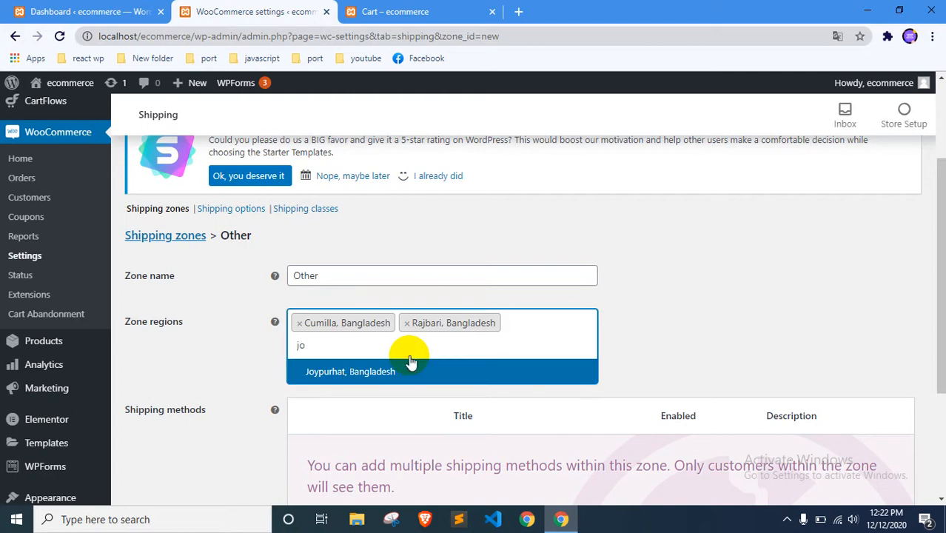
{"action": "left_click", "coordinate": [376, 372]}
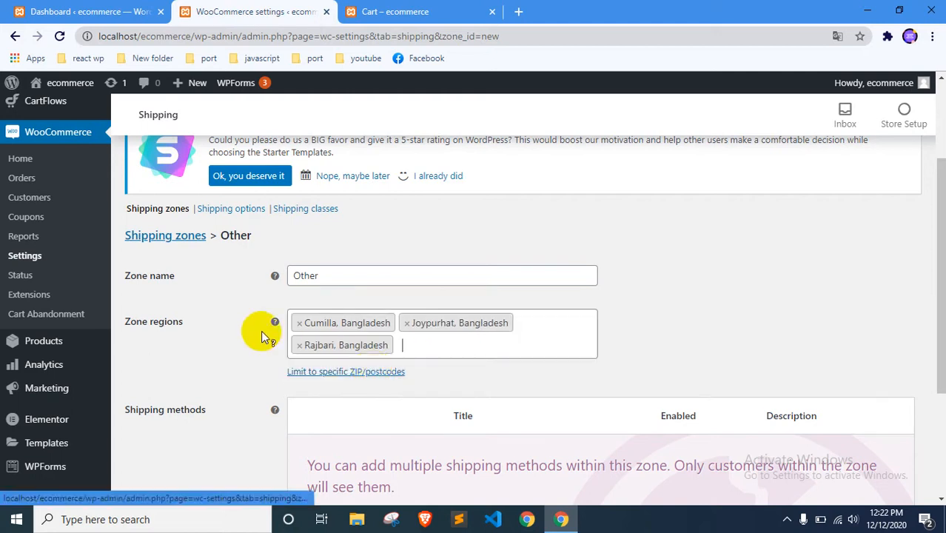
Step: Add a Flat rate shipping method to the Other zone
{"action": "scroll", "coordinate": [264, 334], "scroll_direction": "down", "scroll_amount": 3}
{"action": "scroll", "coordinate": [326, 226], "scroll_direction": "up", "scroll_amount": 1}
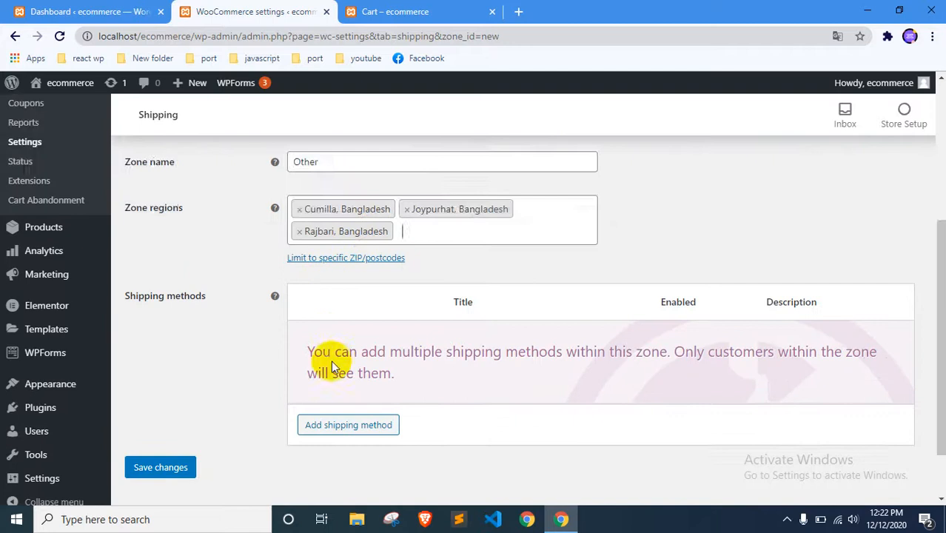
{"action": "left_click", "coordinate": [332, 424]}
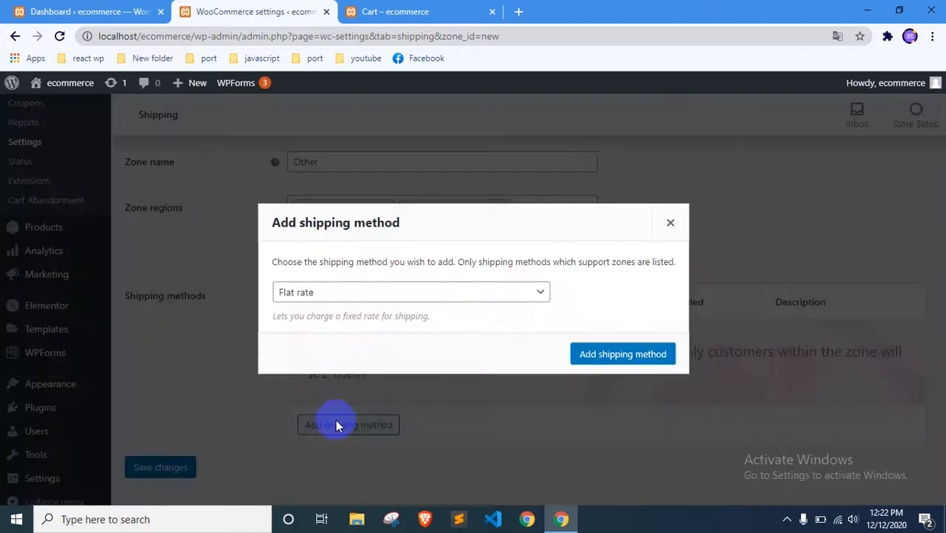
{"action": "left_click", "coordinate": [645, 354]}
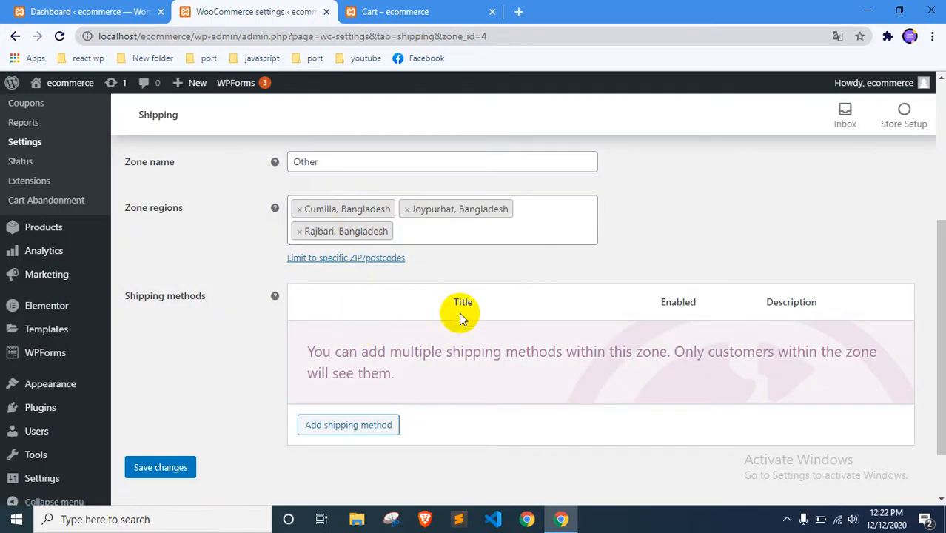
Step: Set the cost of the Other zone's Flat rate method to 100 and save the method's settings
{"action": "left_click", "coordinate": [337, 356]}
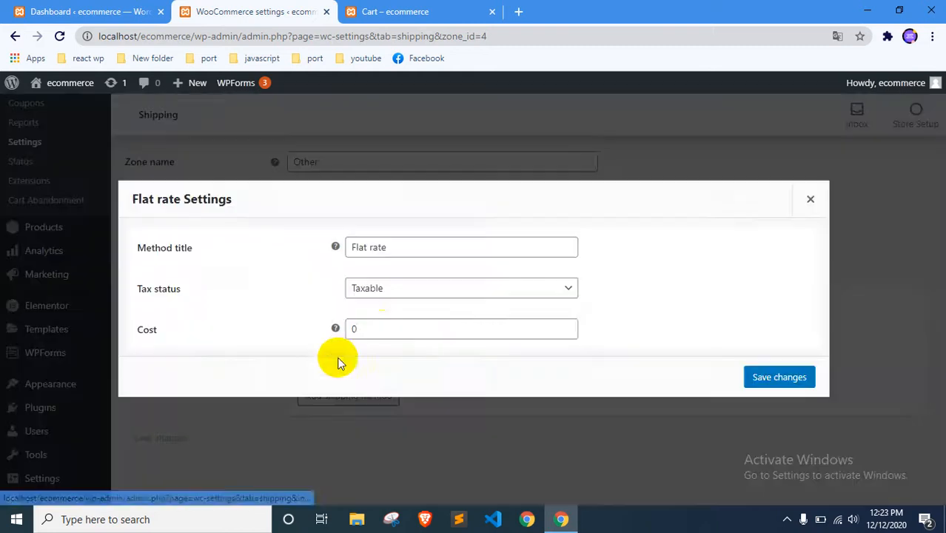
{"action": "left_click_drag", "start_coordinate": [433, 324], "coordinate": [331, 331]}
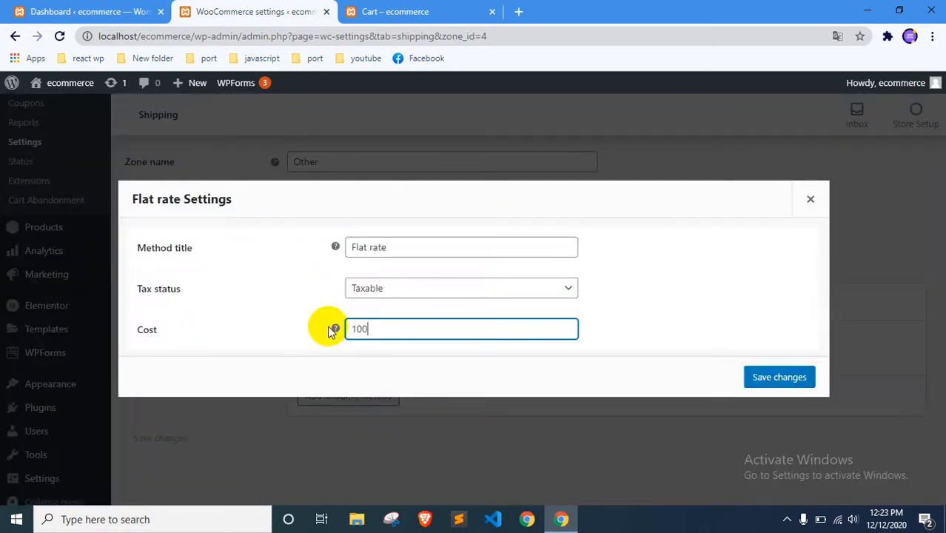
{"action": "type", "text": "100"}
{"action": "left_click", "coordinate": [751, 376]}
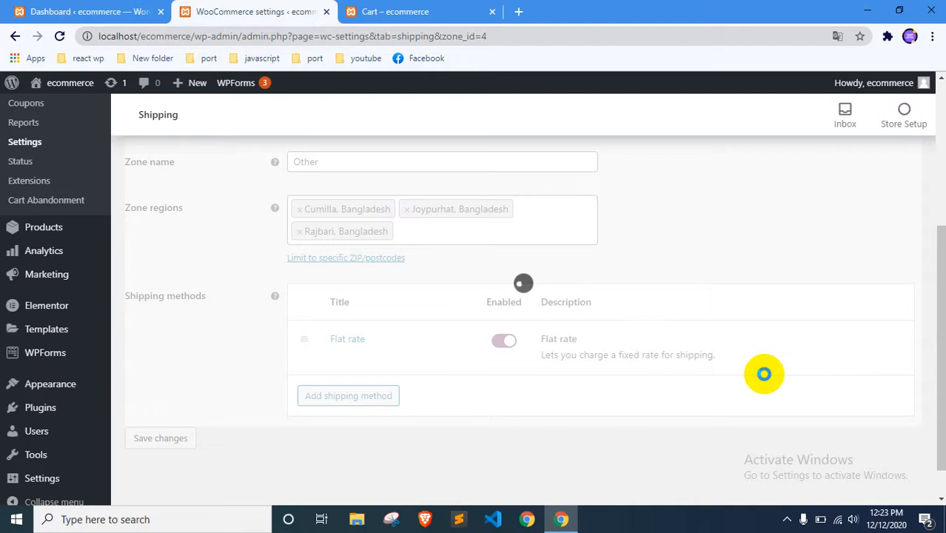
Step: Return to the shipping zones list and review the regions assigned to the Dinajpur and Other zones
{"action": "scroll", "coordinate": [695, 296], "scroll_direction": "up", "scroll_amount": 2}
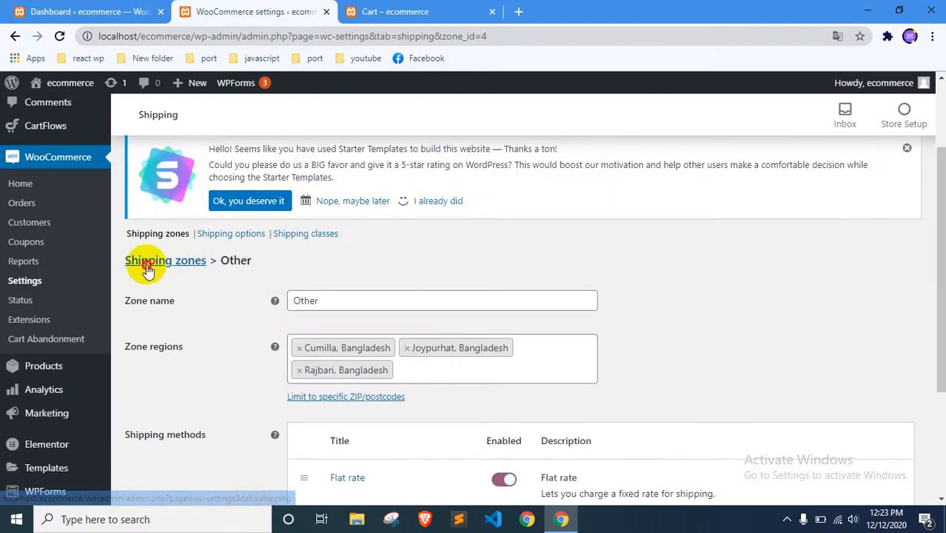
{"action": "left_click", "coordinate": [147, 270]}
{"action": "left_click", "coordinate": [543, 114]}
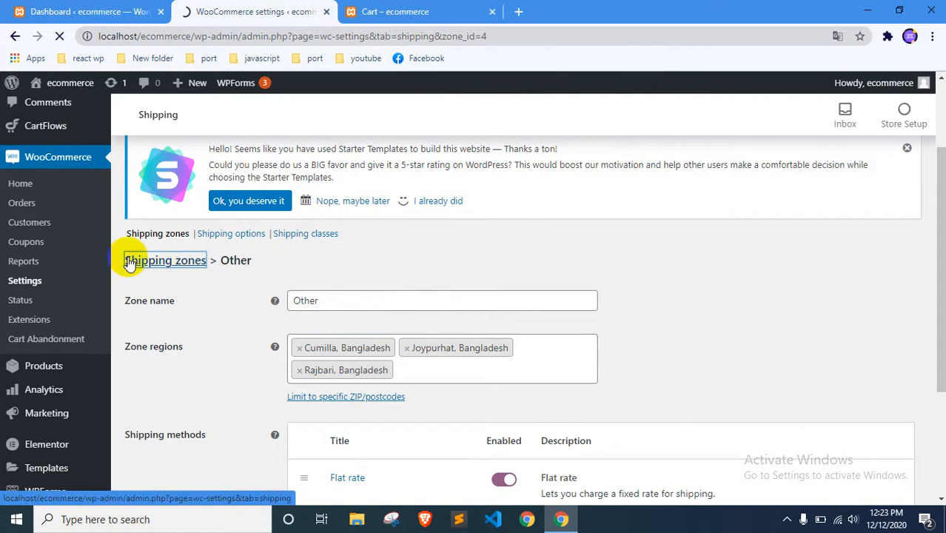
{"action": "scroll", "coordinate": [308, 261], "scroll_direction": "down", "scroll_amount": 3}
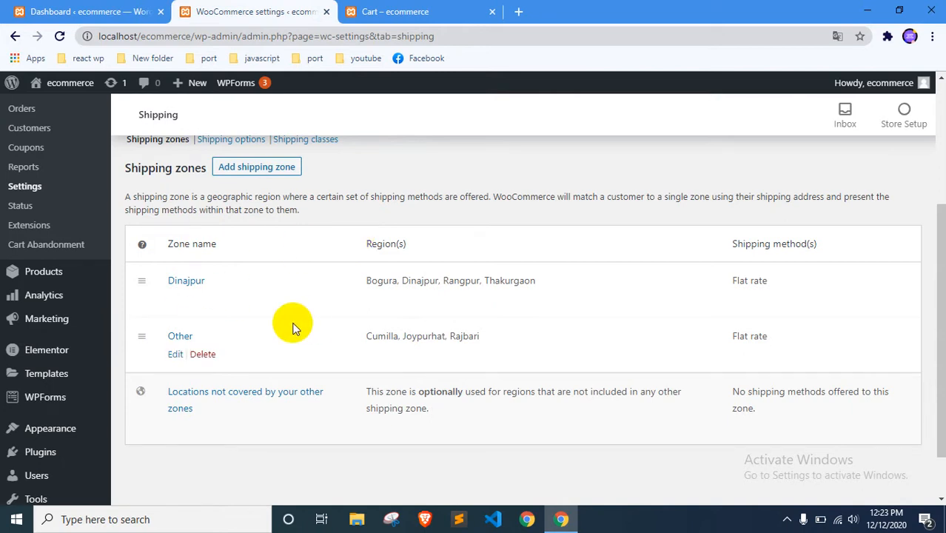
{"action": "left_click_drag", "start_coordinate": [370, 284], "coordinate": [525, 271]}
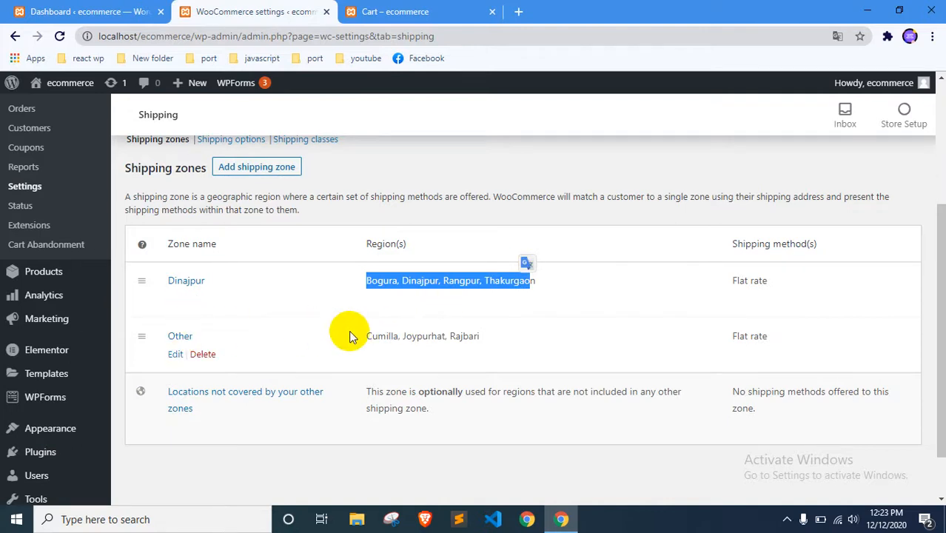
{"action": "left_click_drag", "start_coordinate": [366, 336], "coordinate": [485, 339]}
{"action": "left_click", "coordinate": [436, 333]}
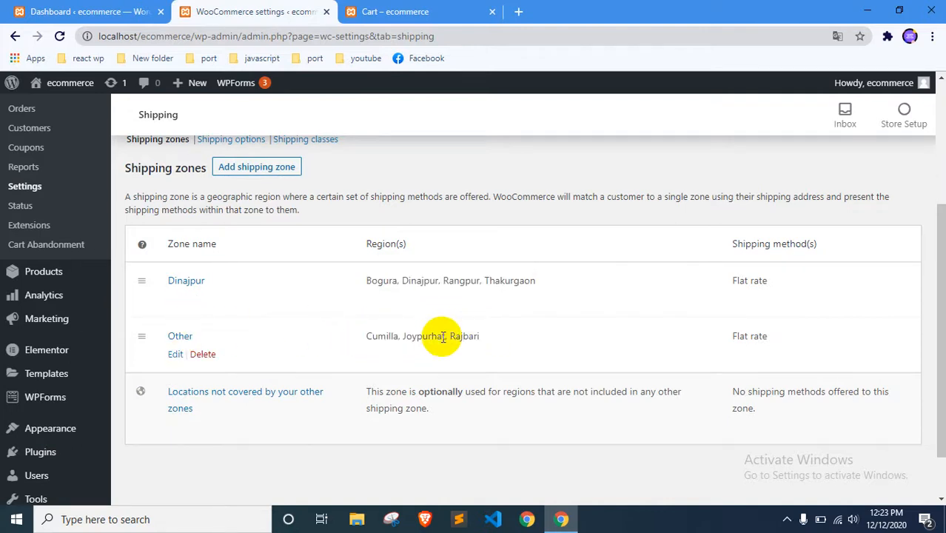
{"action": "scroll", "coordinate": [432, 370], "scroll_direction": "up", "scroll_amount": 1}
{"action": "scroll", "coordinate": [439, 251], "scroll_direction": "up", "scroll_amount": 2}
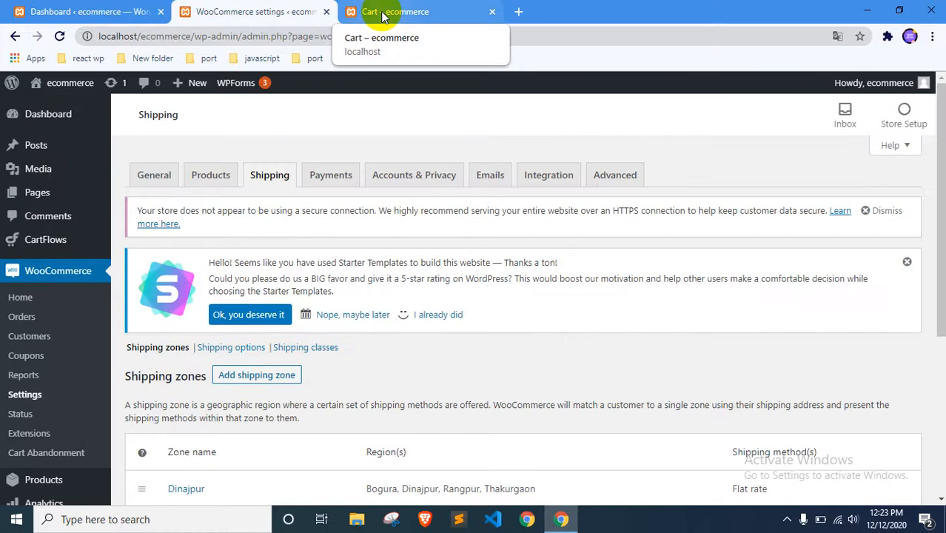
{"action": "scroll", "coordinate": [343, 306], "scroll_direction": "down", "scroll_amount": 4}
{"action": "scroll", "coordinate": [283, 249], "scroll_direction": "up", "scroll_amount": 4}
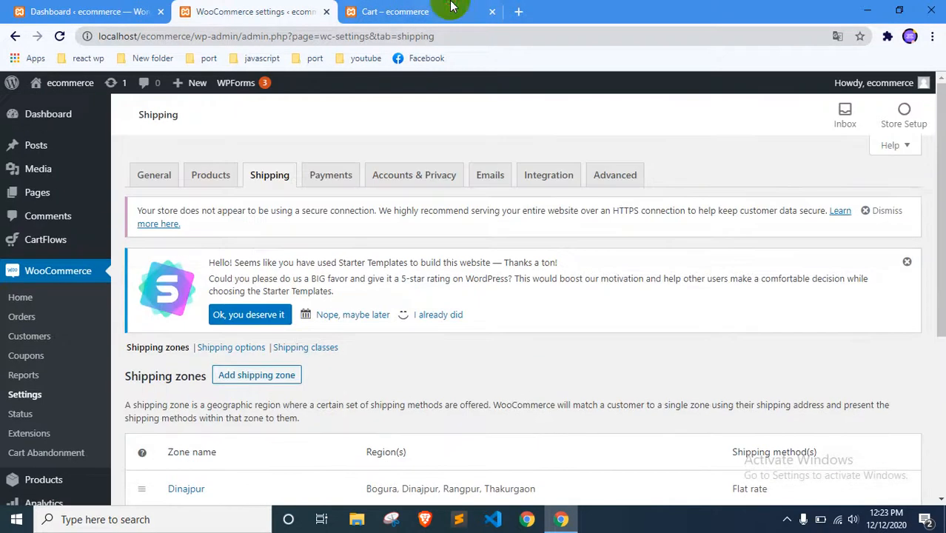
Step: Switch to the storefront and open the Black Hoodie product page from the store
{"action": "left_click", "coordinate": [453, 7]}
{"action": "scroll", "coordinate": [409, 311], "scroll_direction": "up", "scroll_amount": 5}
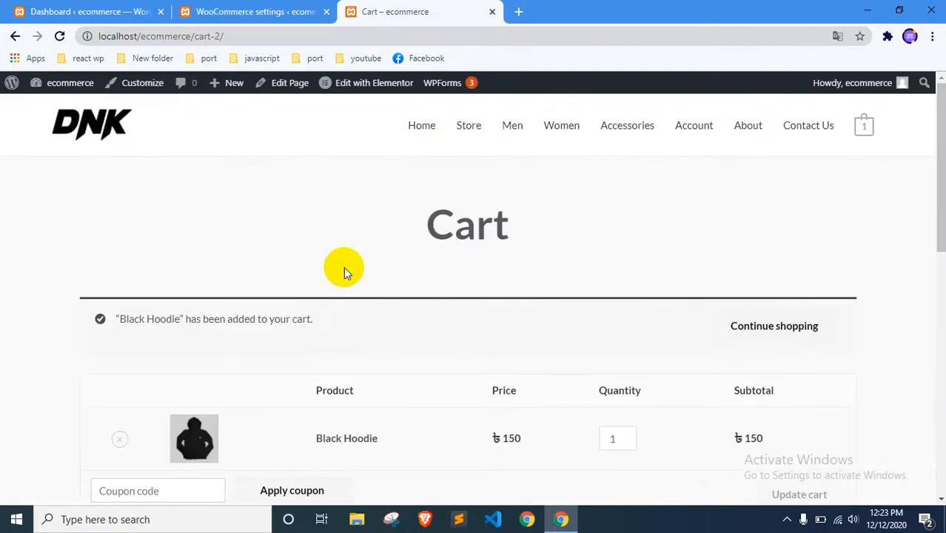
{"action": "left_click", "coordinate": [461, 125]}
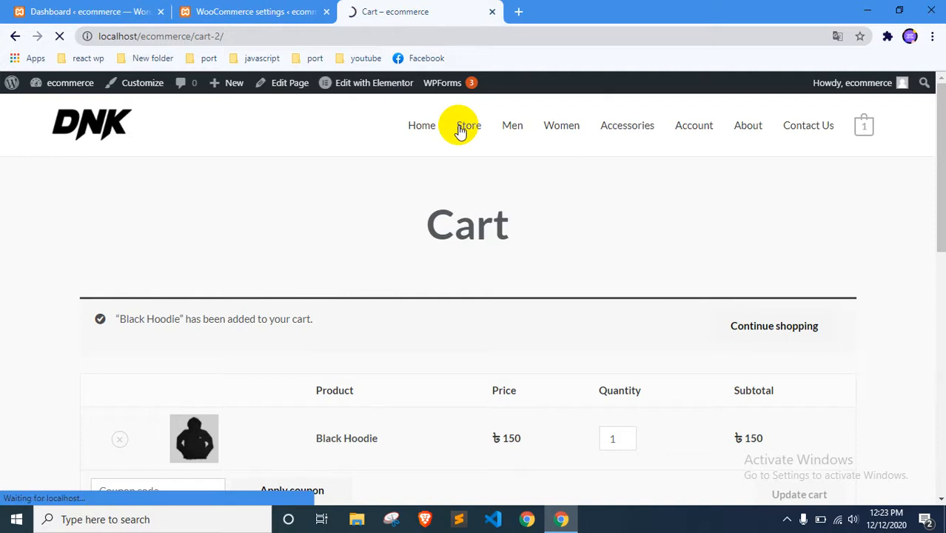
{"action": "scroll", "coordinate": [458, 126], "scroll_direction": "down", "scroll_amount": 2}
{"action": "left_click", "coordinate": [676, 194]}
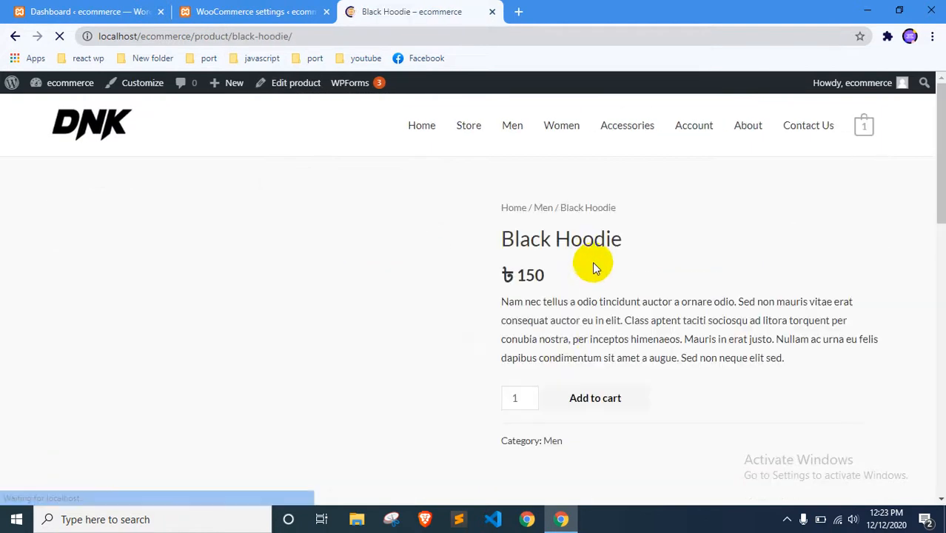
Step: Open the shopping cart and check the shipping entry in the cart totals
{"action": "left_click", "coordinate": [864, 124]}
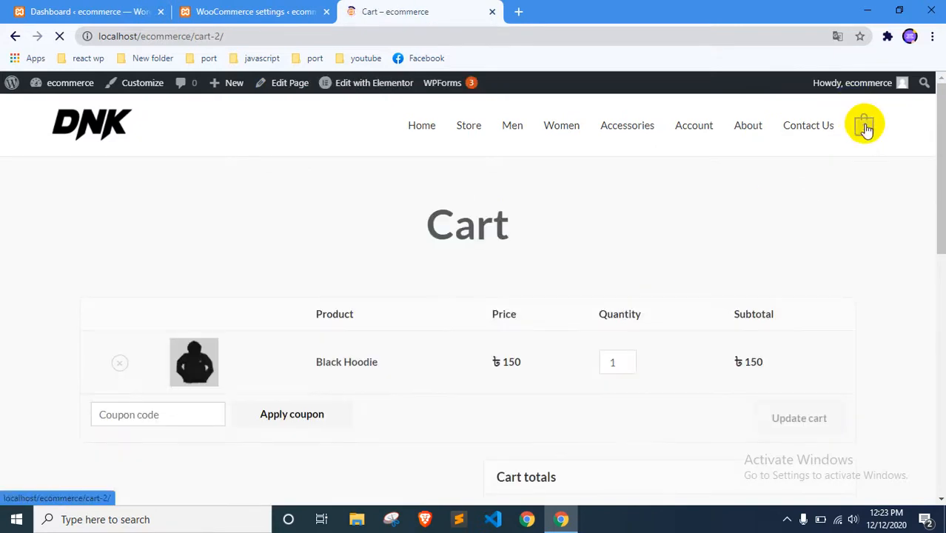
{"action": "scroll", "coordinate": [629, 376], "scroll_direction": "down", "scroll_amount": 2}
{"action": "scroll", "coordinate": [559, 295], "scroll_direction": "up", "scroll_amount": 2}
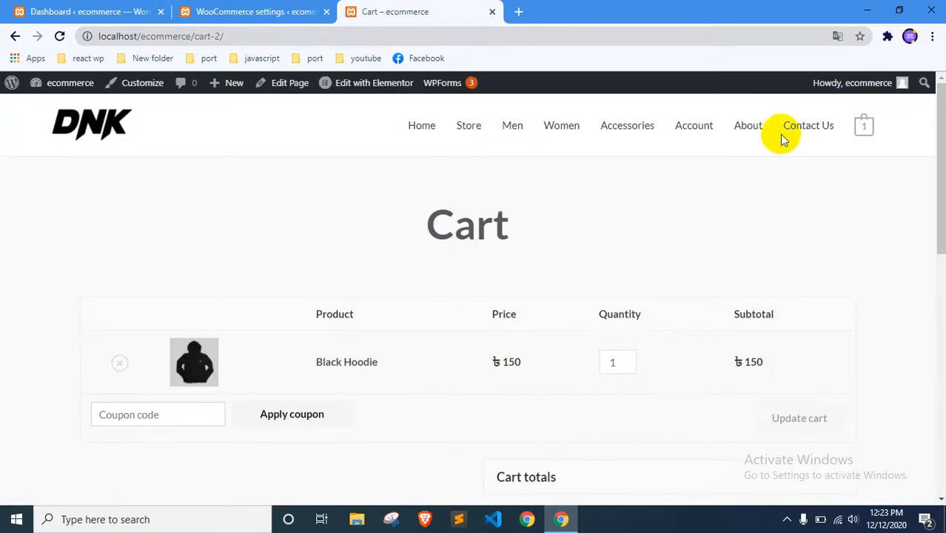
{"action": "scroll", "coordinate": [622, 251], "scroll_direction": "down", "scroll_amount": 5}
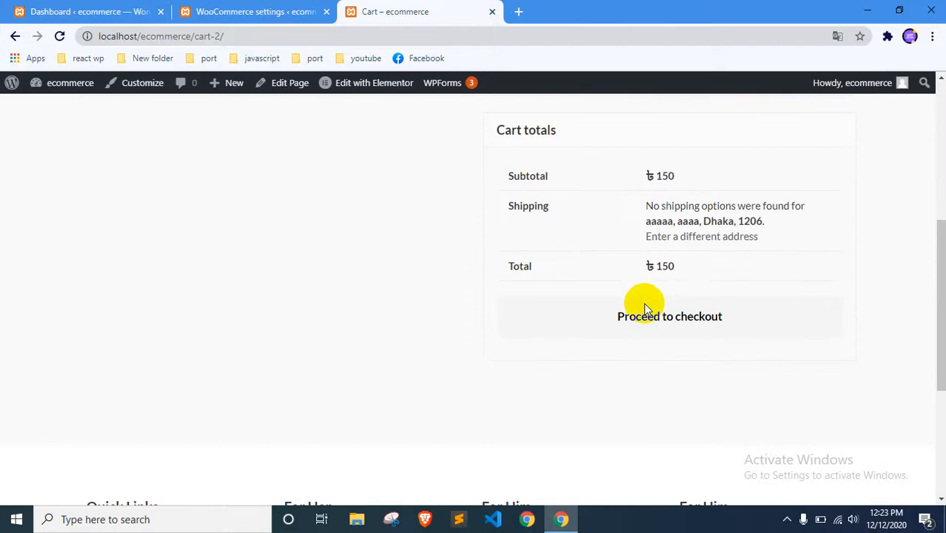
Step: Proceed to checkout and fill in the customer's first name, last name and the company name "test company" in the billing details
{"action": "left_click", "coordinate": [647, 317]}
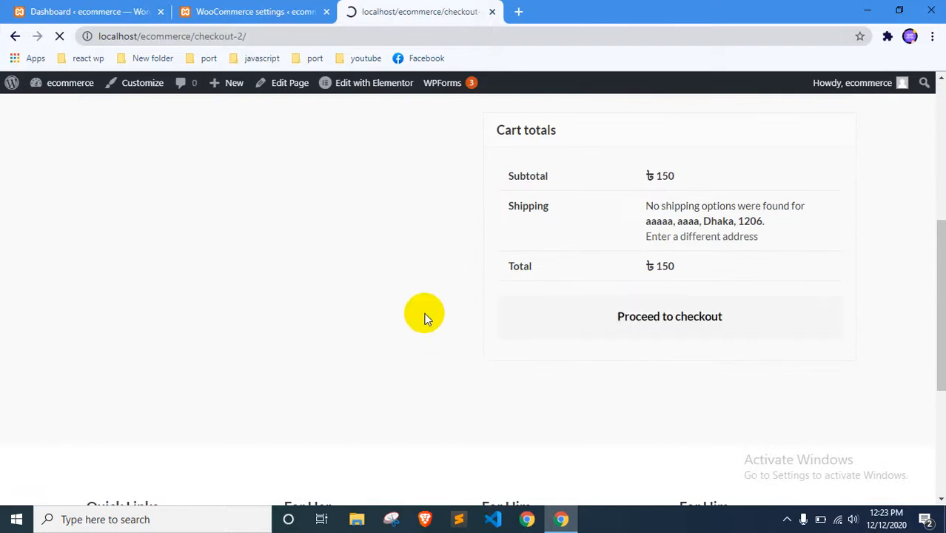
{"action": "scroll", "coordinate": [296, 334], "scroll_direction": "down", "scroll_amount": 1}
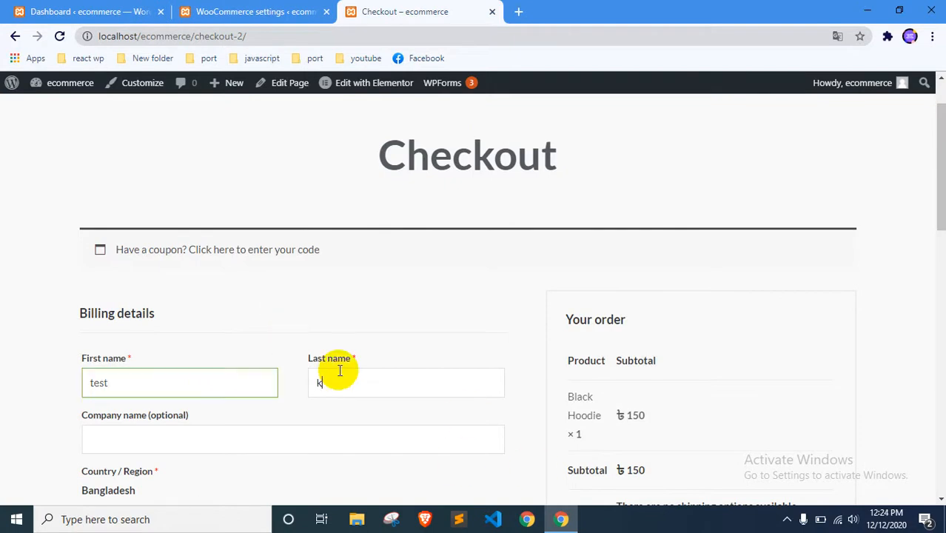
{"action": "scroll", "coordinate": [340, 370], "scroll_direction": "down", "scroll_amount": 2}
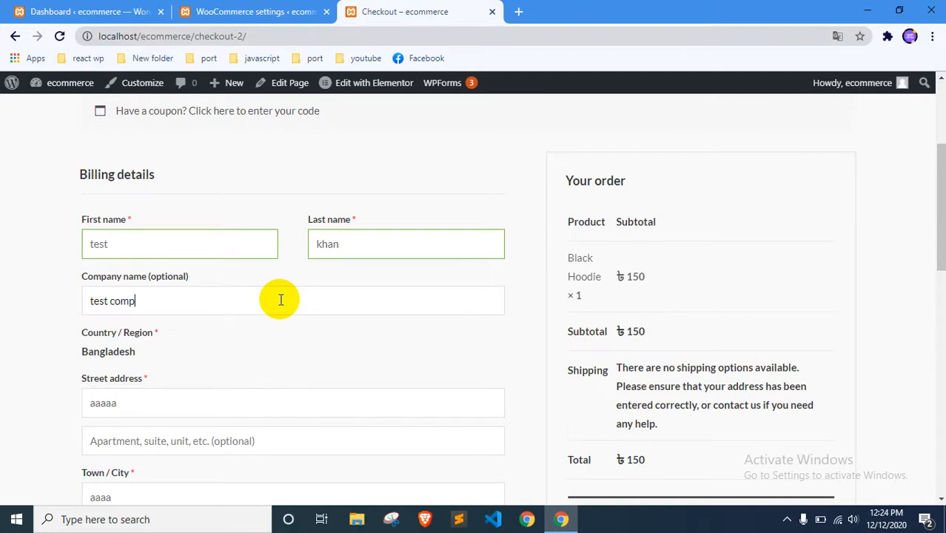
{"action": "scroll", "coordinate": [281, 300], "scroll_direction": "down", "scroll_amount": 2}
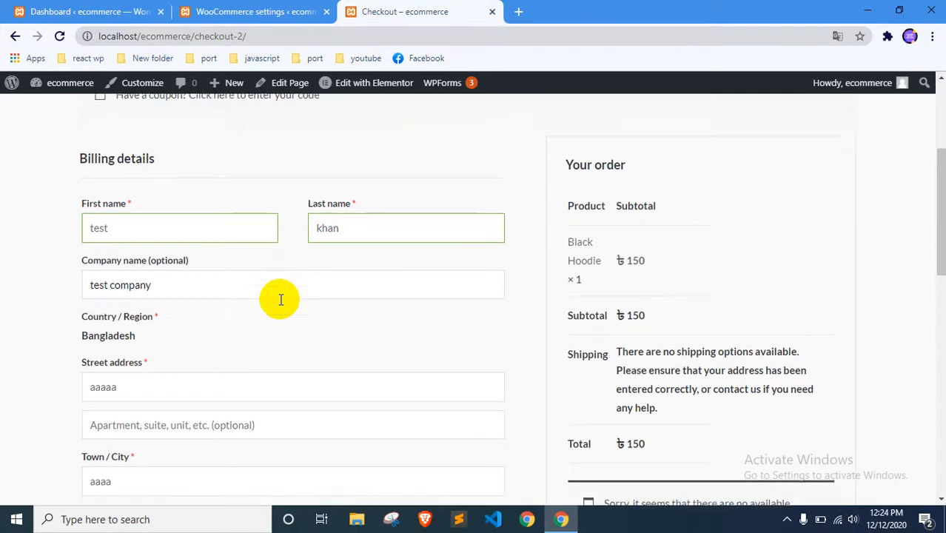
Step: Replace the street address and the town or city in the billing details with the customer's new address
{"action": "left_click_drag", "start_coordinate": [154, 266], "coordinate": [73, 265]}
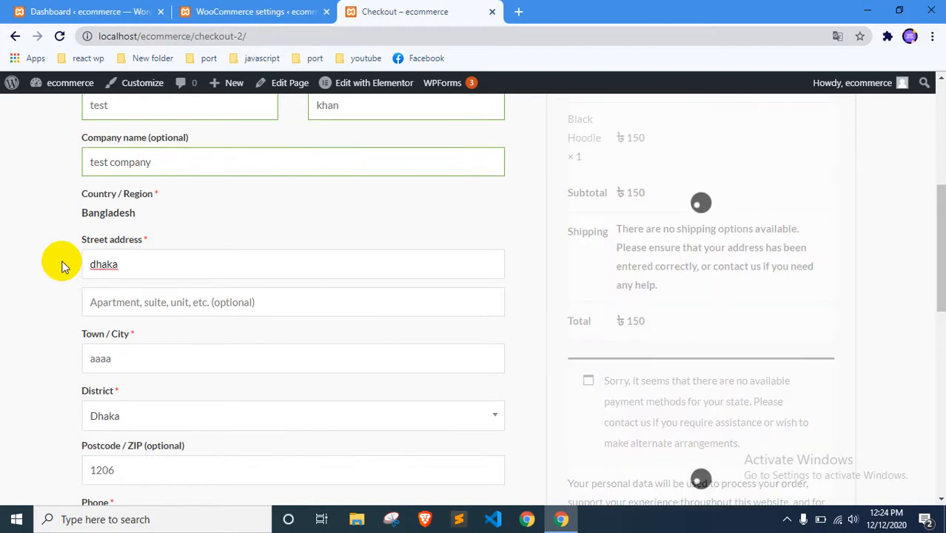
{"action": "type", "text": "206"}
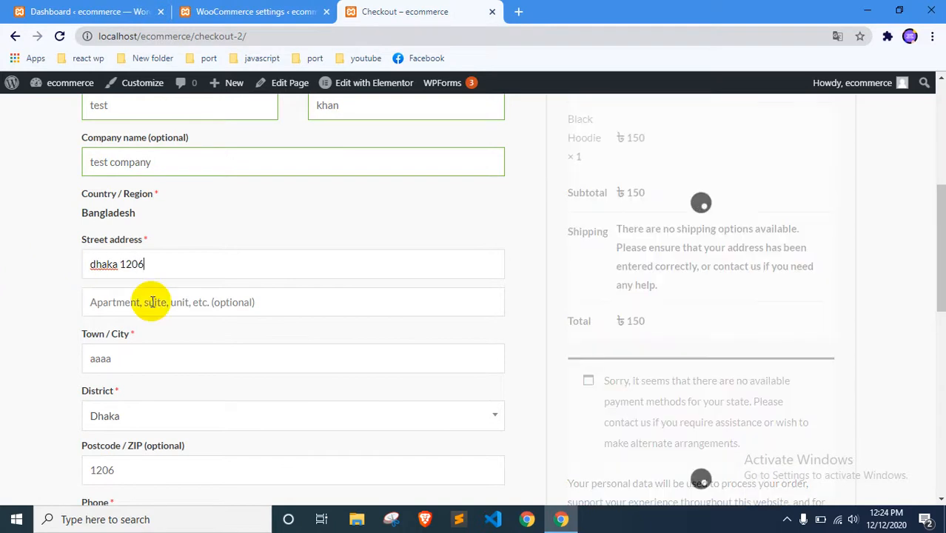
{"action": "double_click", "coordinate": [160, 356]}
{"action": "type", "text": "dhaka"}
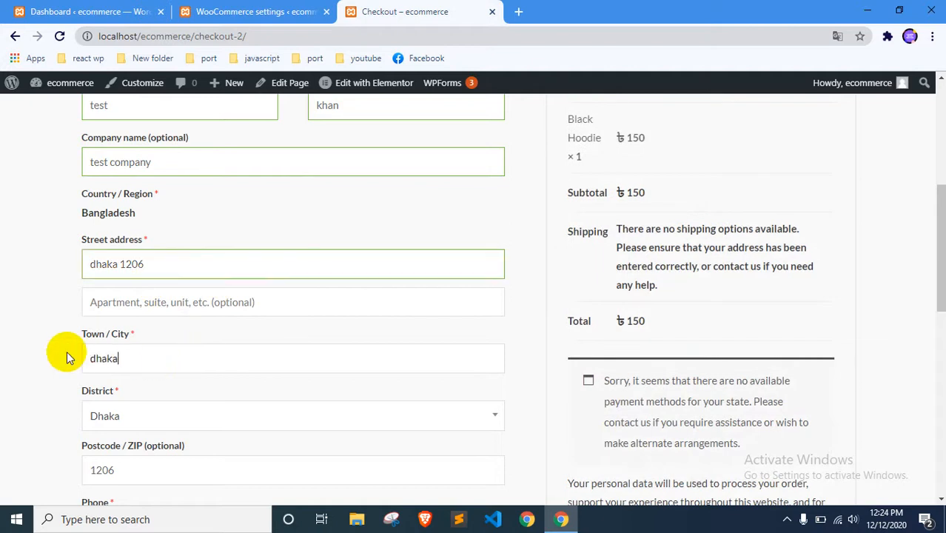
Step: Enter the customer's phone number in the billing details
{"action": "scroll", "coordinate": [64, 356], "scroll_direction": "down", "scroll_amount": 1}
{"action": "scroll", "coordinate": [62, 356], "scroll_direction": "down", "scroll_amount": 1}
{"action": "left_click_drag", "start_coordinate": [130, 331], "coordinate": [47, 338]}
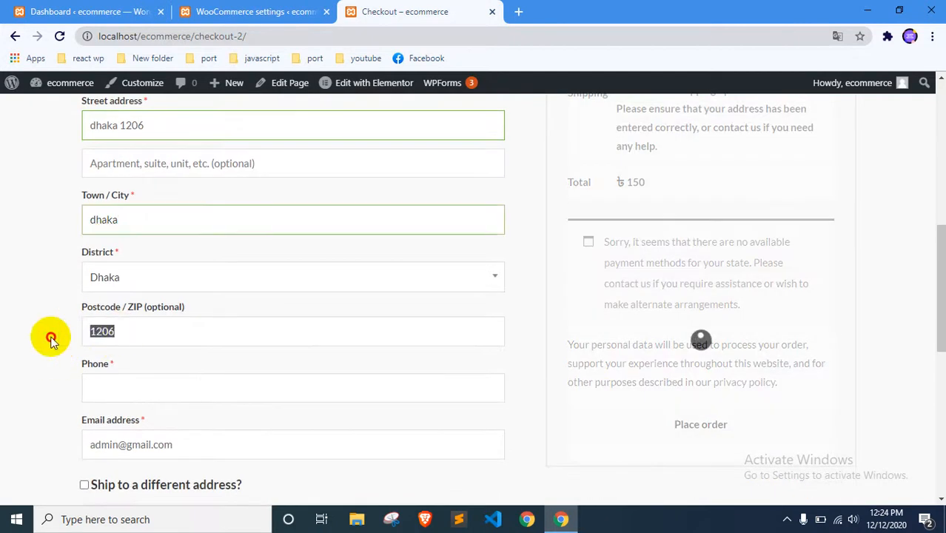
{"action": "type", "text": "54521521"}
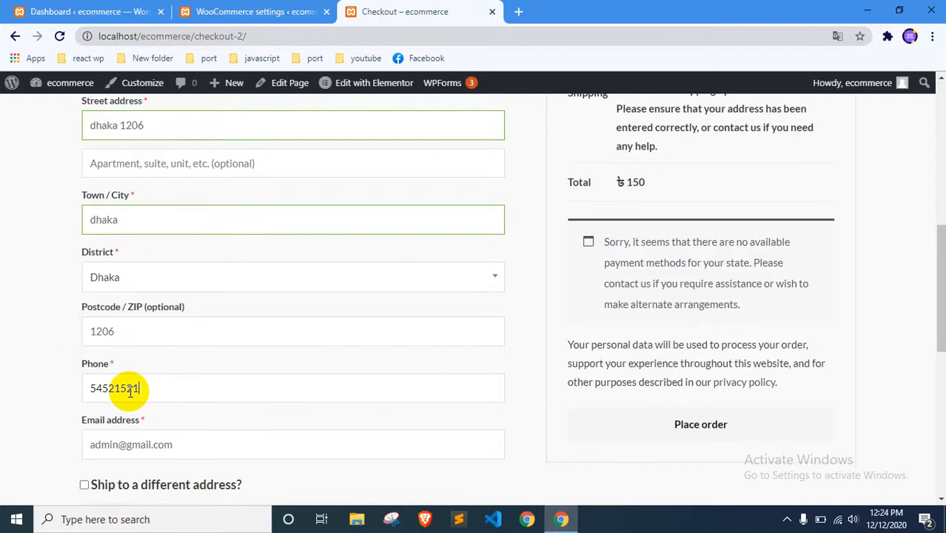
Step: Change the district in the checkout billing details to Cumilla
{"action": "scroll", "coordinate": [248, 405], "scroll_direction": "up", "scroll_amount": 3}
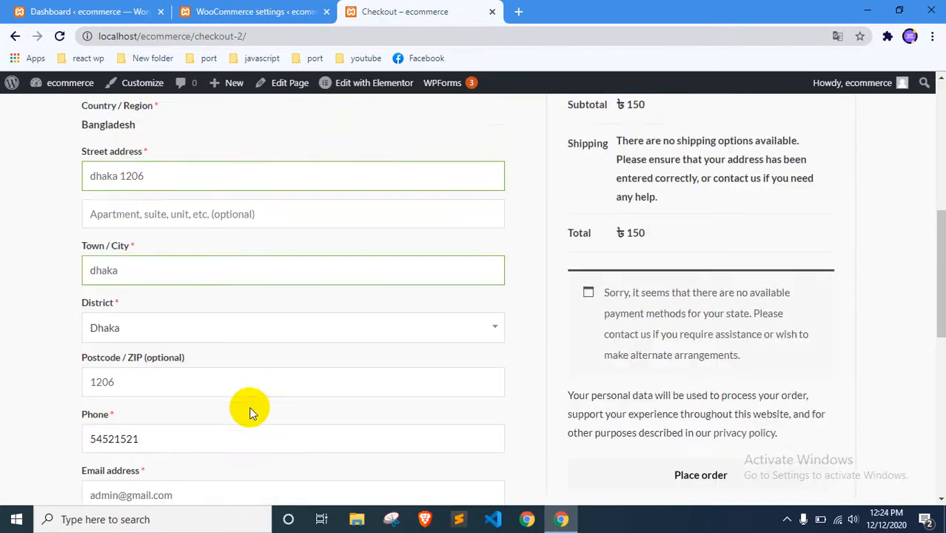
{"action": "scroll", "coordinate": [371, 311], "scroll_direction": "down", "scroll_amount": 2}
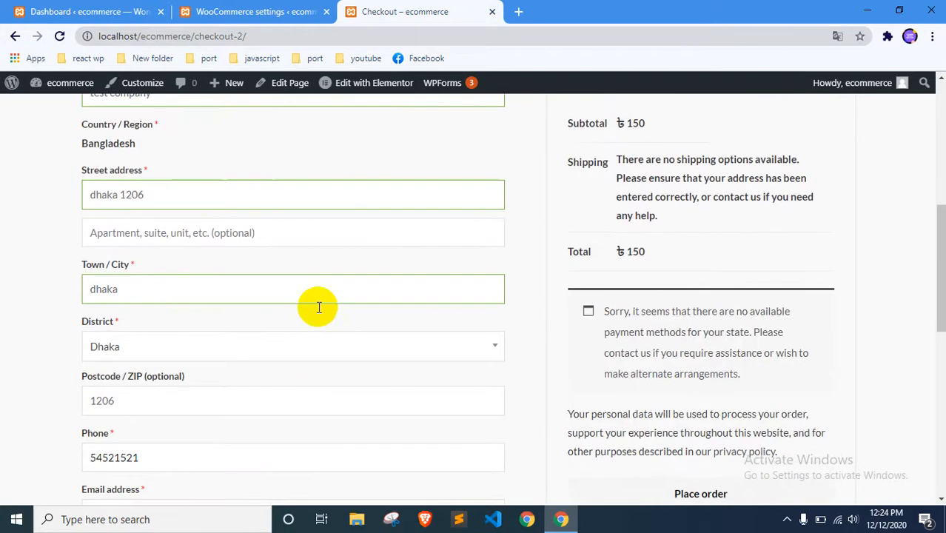
{"action": "scroll", "coordinate": [481, 307], "scroll_direction": "up", "scroll_amount": 1}
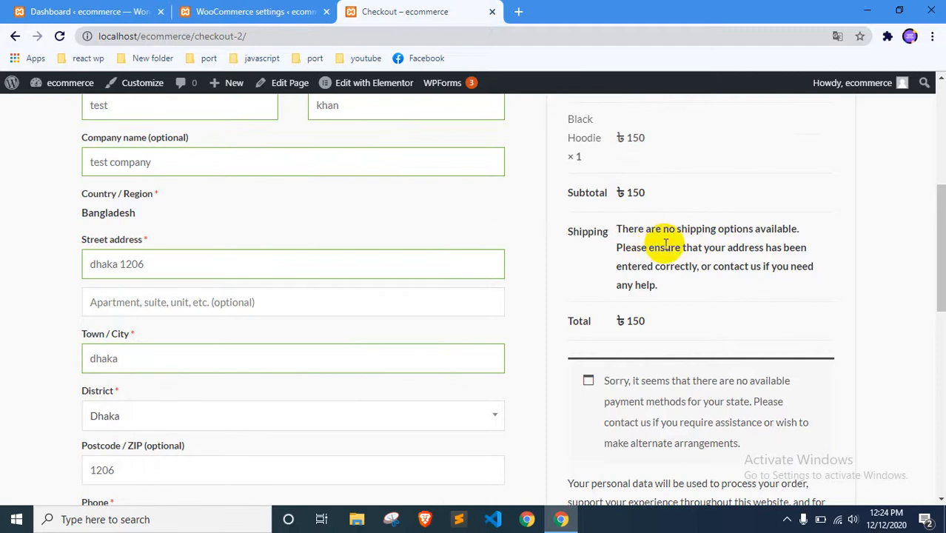
{"action": "left_click", "coordinate": [162, 363]}
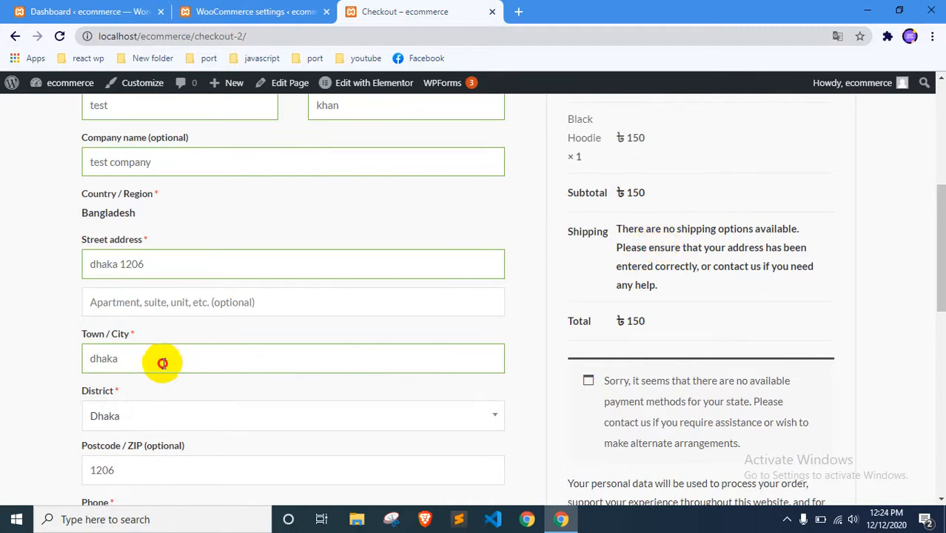
{"action": "left_click", "coordinate": [140, 419]}
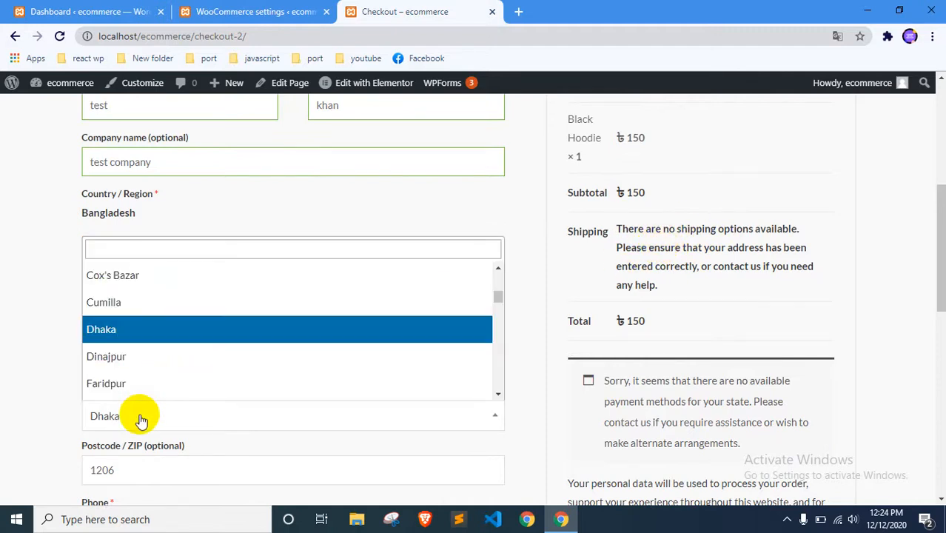
{"action": "left_click", "coordinate": [114, 302]}
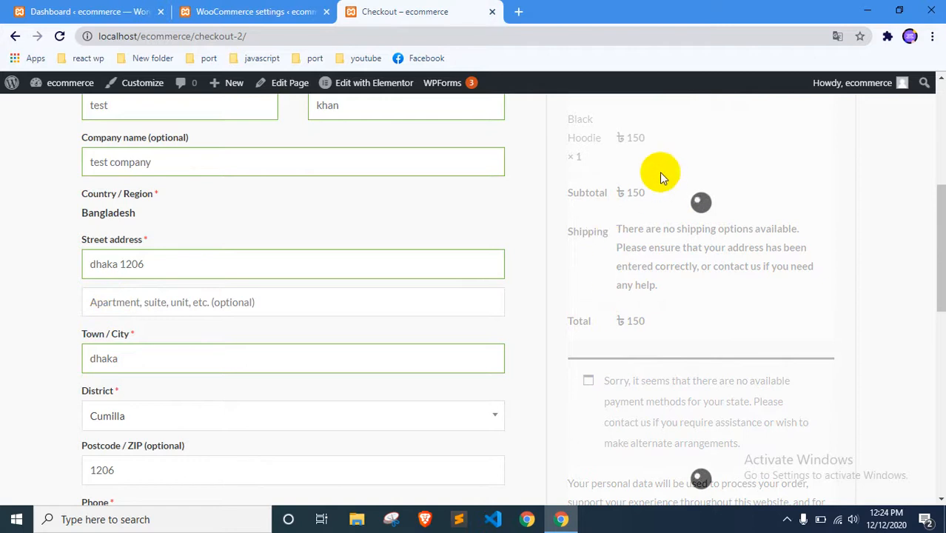
Step: Check the flat-rate shipping charge and the total in the order summary for the Cumilla district
{"action": "scroll", "coordinate": [748, 226], "scroll_direction": "up", "scroll_amount": 2}
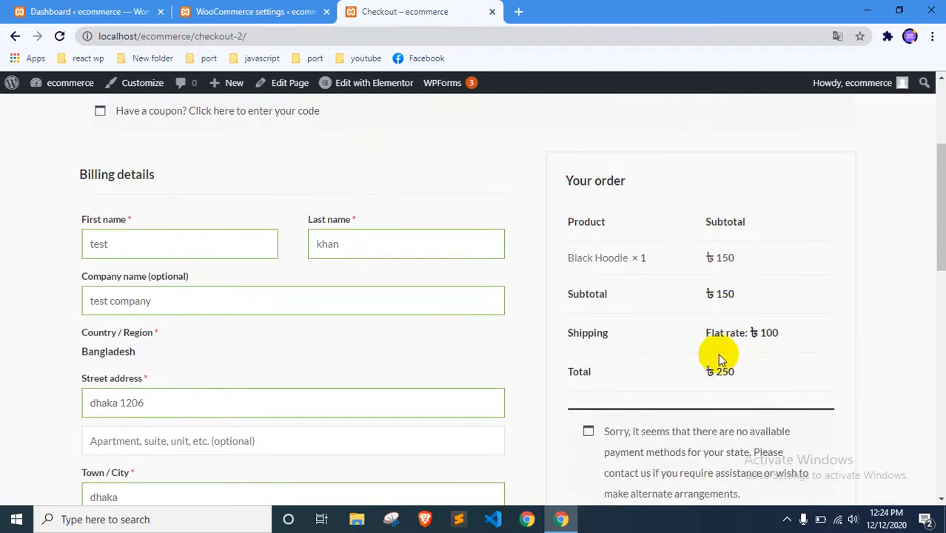
{"action": "double_click", "coordinate": [770, 334]}
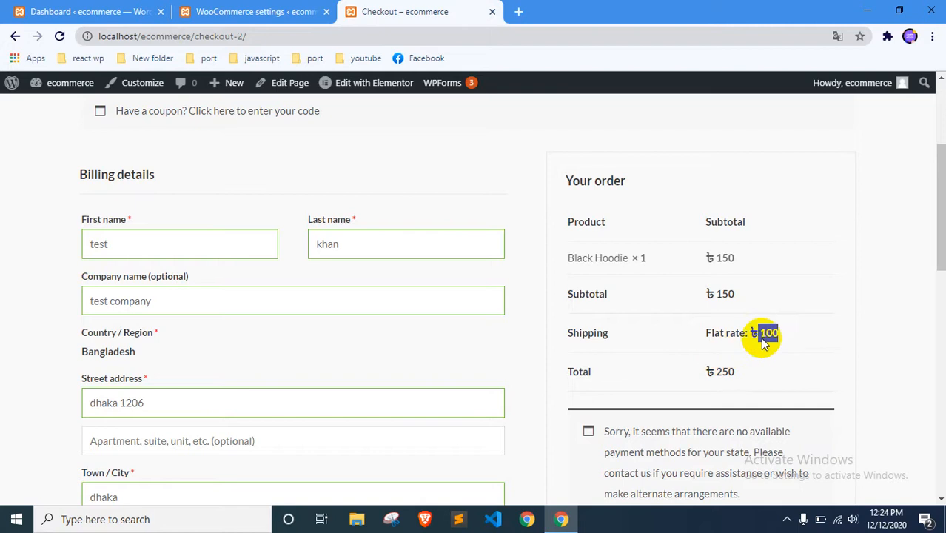
{"action": "double_click", "coordinate": [716, 373]}
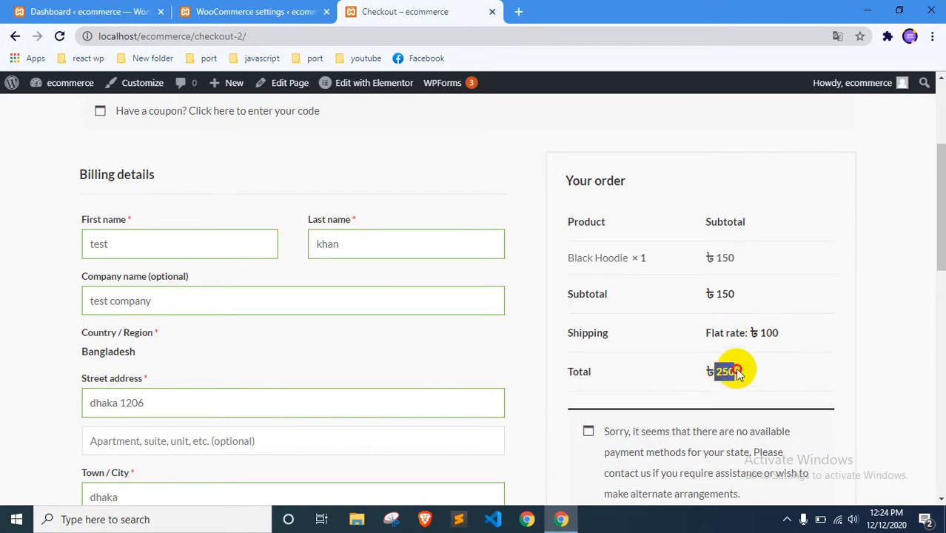
{"action": "scroll", "coordinate": [722, 371], "scroll_direction": "down", "scroll_amount": 1}
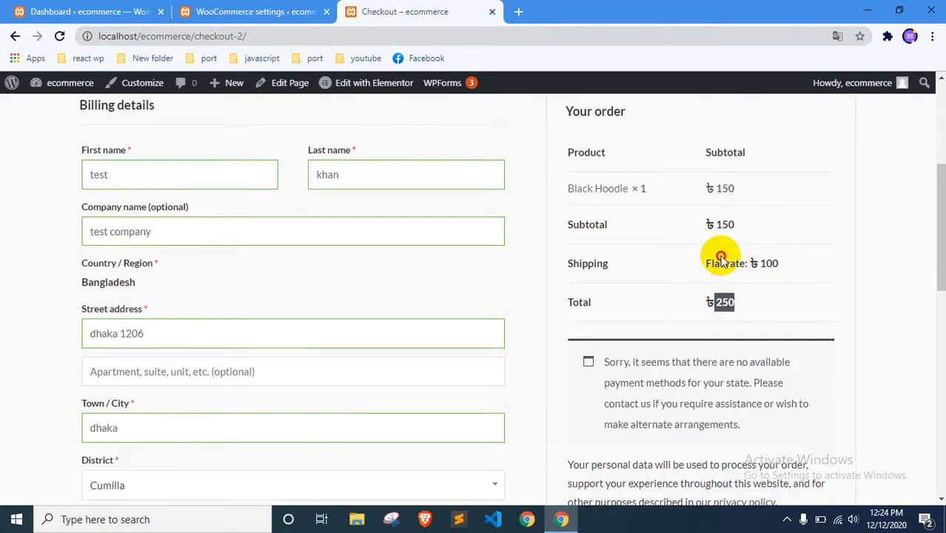
{"action": "scroll", "coordinate": [681, 351], "scroll_direction": "down", "scroll_amount": 4}
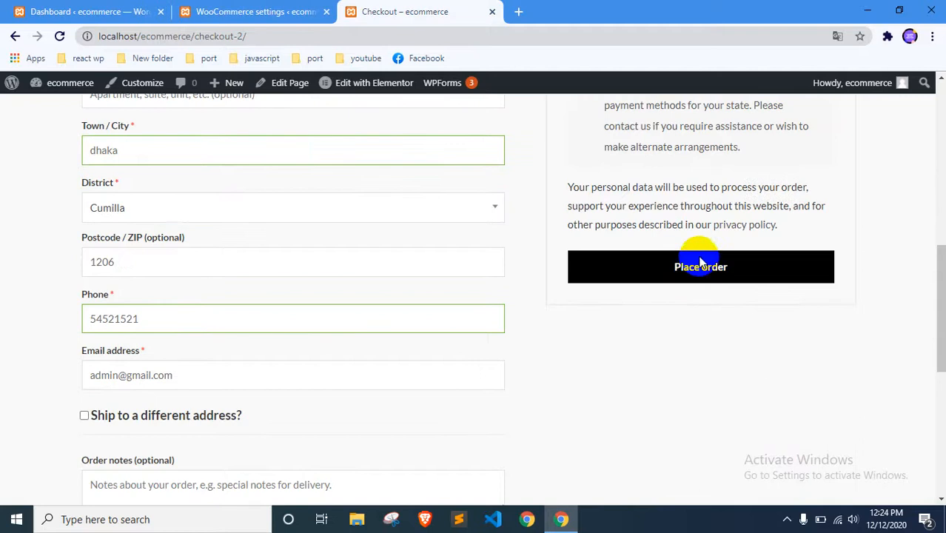
Step: Switch the billing district to Dinajpur and check the shipping charge and total in the order summary
{"action": "scroll", "coordinate": [701, 263], "scroll_direction": "up", "scroll_amount": 2}
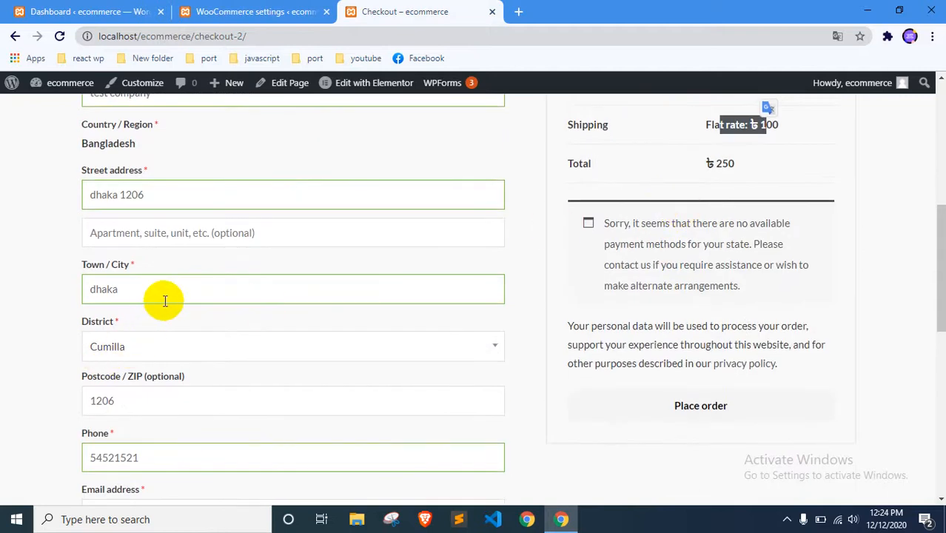
{"action": "left_click", "coordinate": [148, 344]}
{"action": "left_click", "coordinate": [132, 289]}
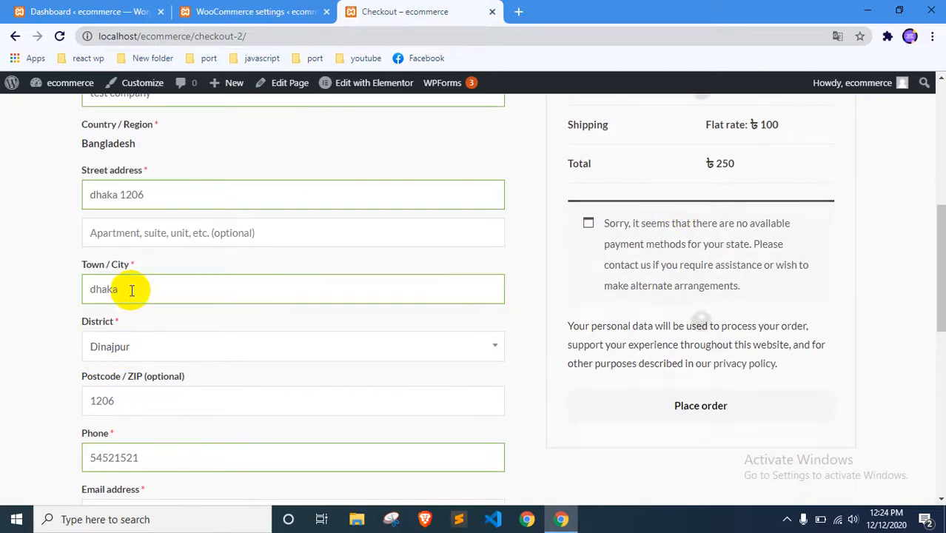
{"action": "scroll", "coordinate": [609, 317], "scroll_direction": "up", "scroll_amount": 1}
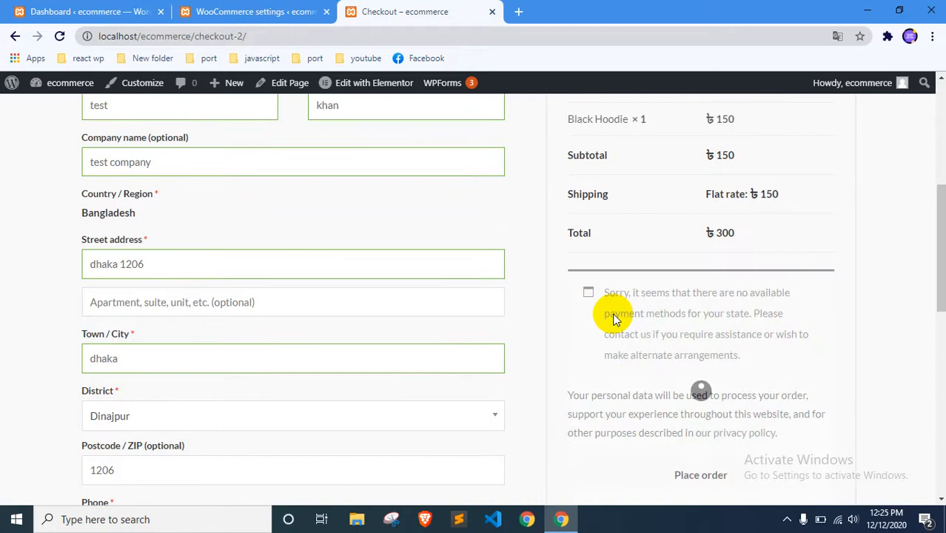
{"action": "left_click_drag", "start_coordinate": [699, 194], "coordinate": [776, 194]}
{"action": "left_click", "coordinate": [760, 191]}
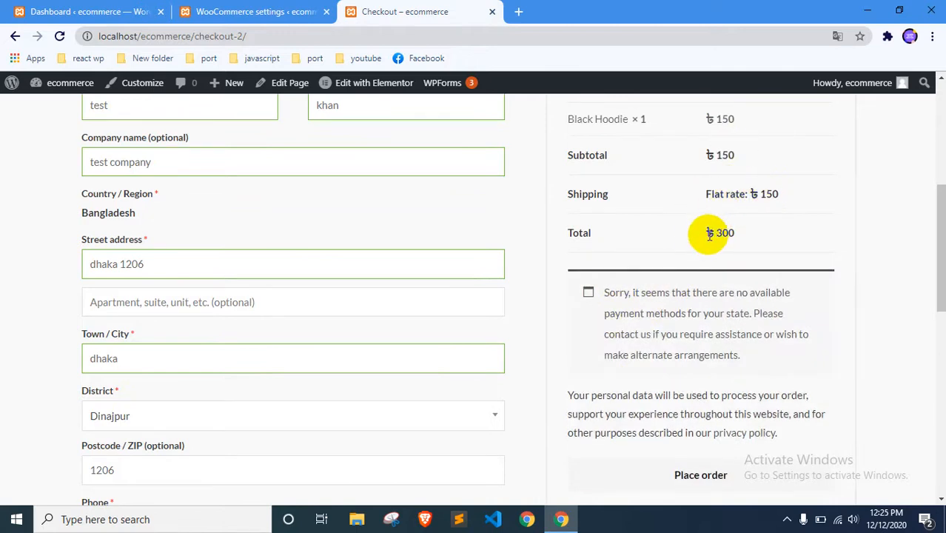
{"action": "left_click_drag", "start_coordinate": [709, 234], "coordinate": [733, 234]}
Step: Set the billing district back to Cumilla and check its flat-rate shipping charge in the order summary
{"action": "left_click", "coordinate": [205, 359]}
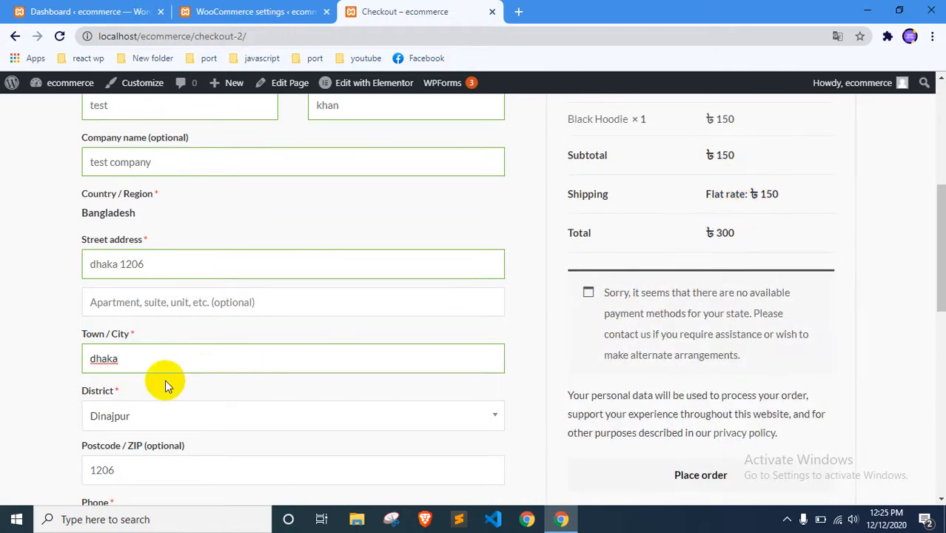
{"action": "left_click", "coordinate": [131, 419]}
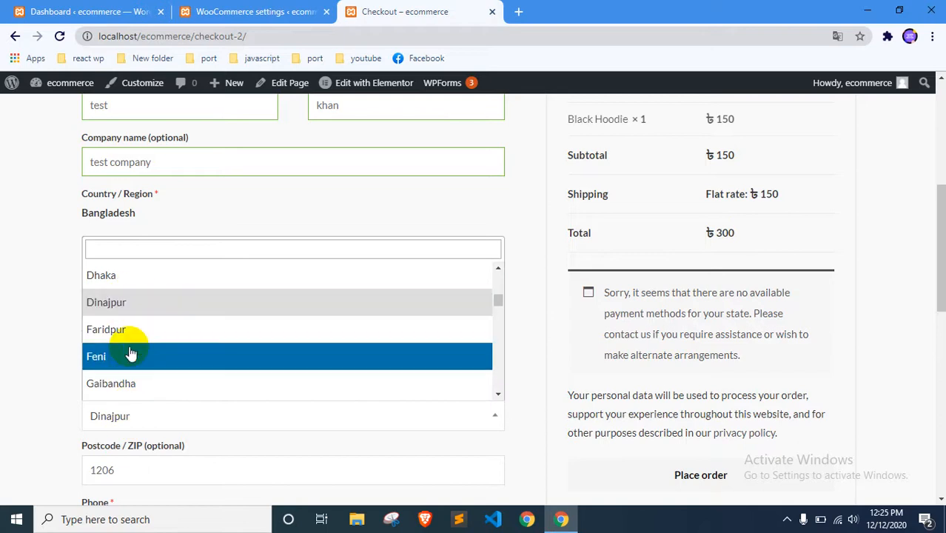
{"action": "scroll", "coordinate": [138, 357], "scroll_direction": "down", "scroll_amount": 1}
{"action": "scroll", "coordinate": [134, 351], "scroll_direction": "down", "scroll_amount": 1}
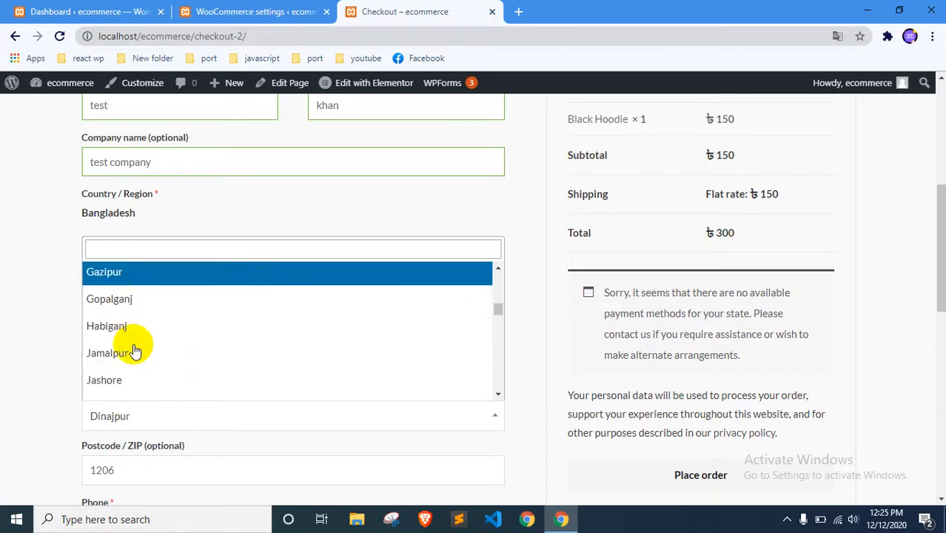
{"action": "type", "text": "cu"}
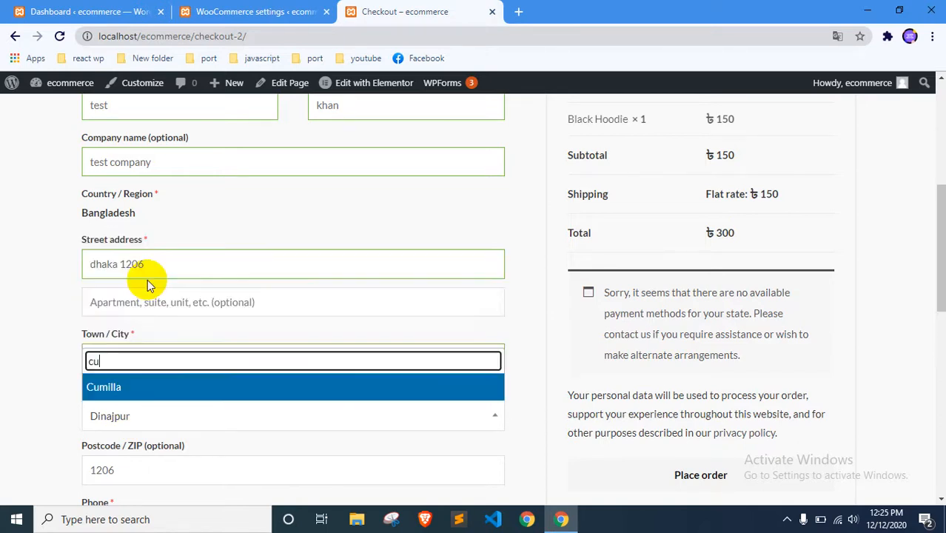
{"action": "left_click", "coordinate": [121, 391]}
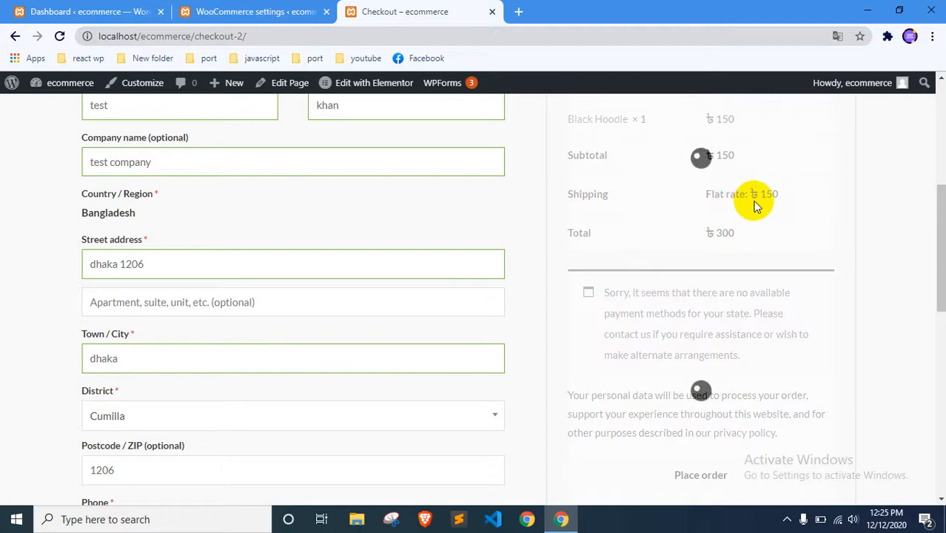
{"action": "left_click_drag", "start_coordinate": [707, 194], "coordinate": [786, 186]}
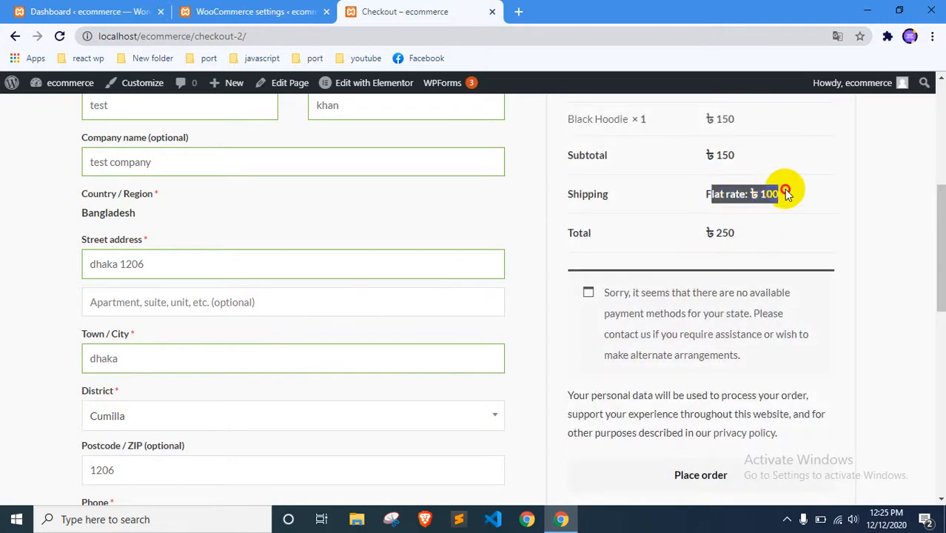
{"action": "left_click", "coordinate": [803, 194]}
Step: Return to the WooCommerce shipping settings and start a new shipping zone named "dhaka"
{"action": "left_click", "coordinate": [31, 7]}
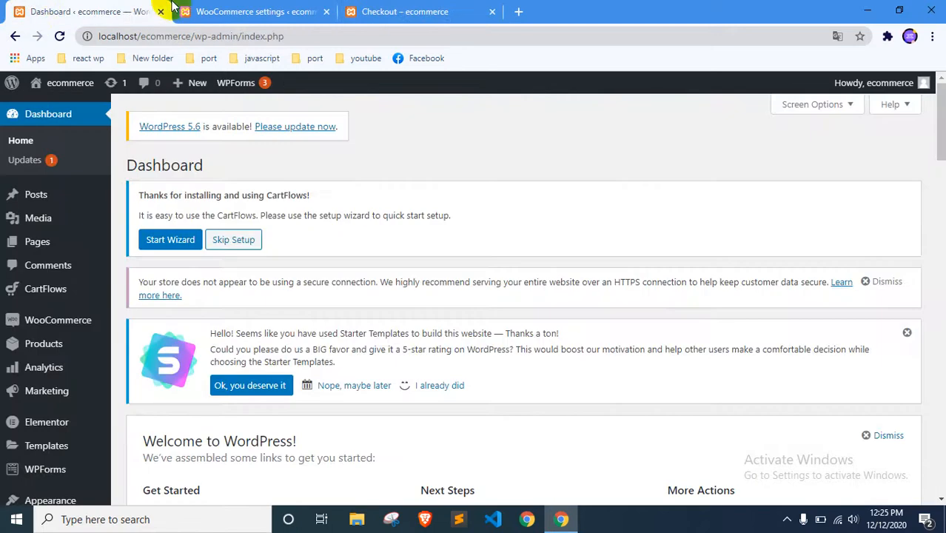
{"action": "left_click", "coordinate": [244, 11]}
{"action": "scroll", "coordinate": [274, 215], "scroll_direction": "down", "scroll_amount": 3}
{"action": "scroll", "coordinate": [289, 234], "scroll_direction": "up", "scroll_amount": 5}
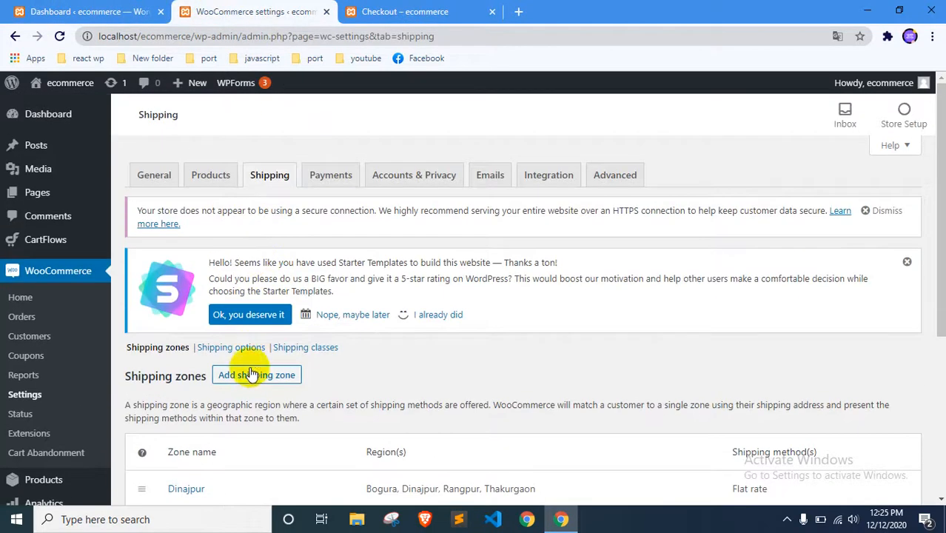
{"action": "left_click", "coordinate": [252, 375]}
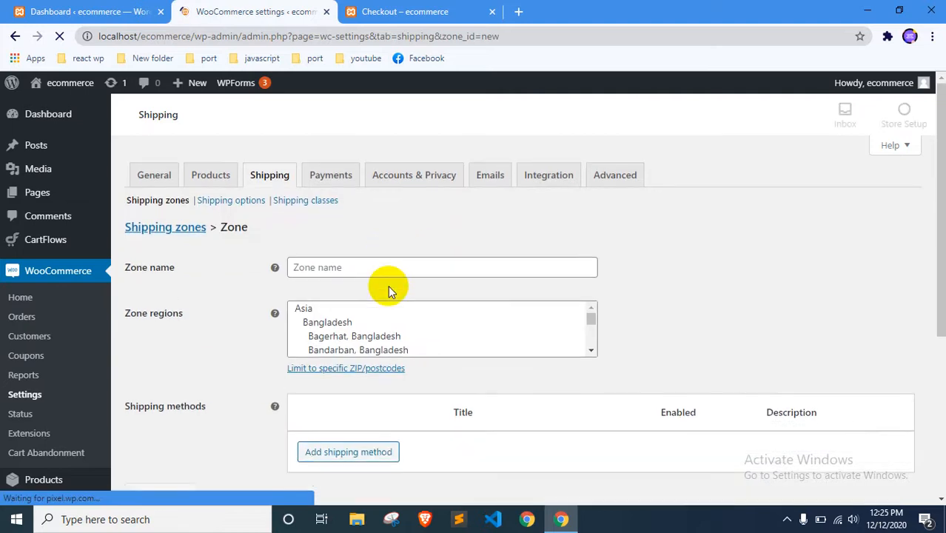
{"action": "left_click", "coordinate": [362, 416]}
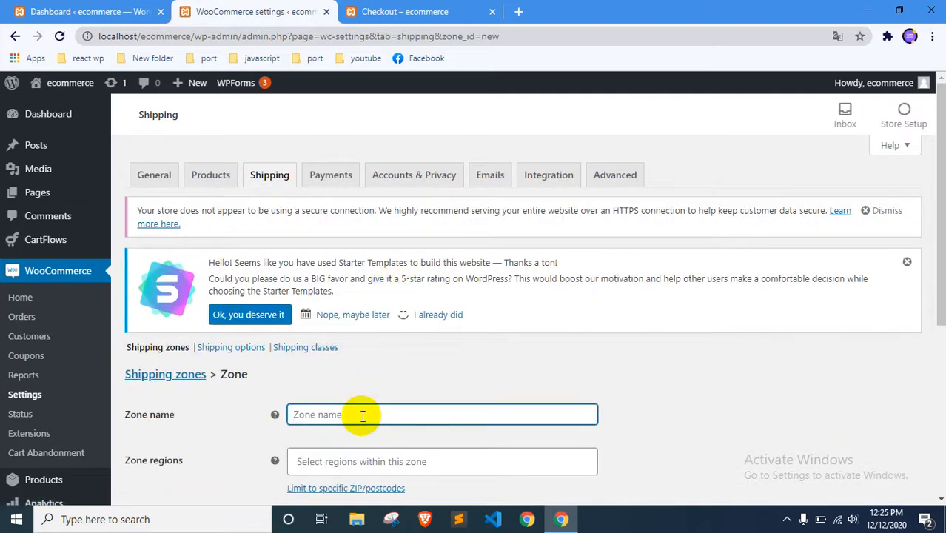
{"action": "scroll", "coordinate": [362, 416], "scroll_direction": "down", "scroll_amount": 1}
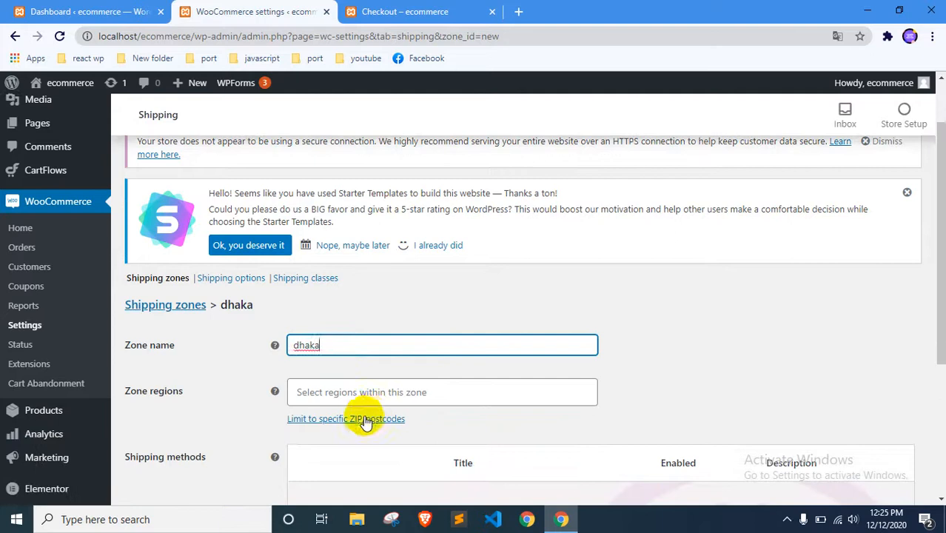
Step: Add "Dhaka, Bangladesh" to the regions of the dhaka shipping zone
{"action": "left_click", "coordinate": [381, 390]}
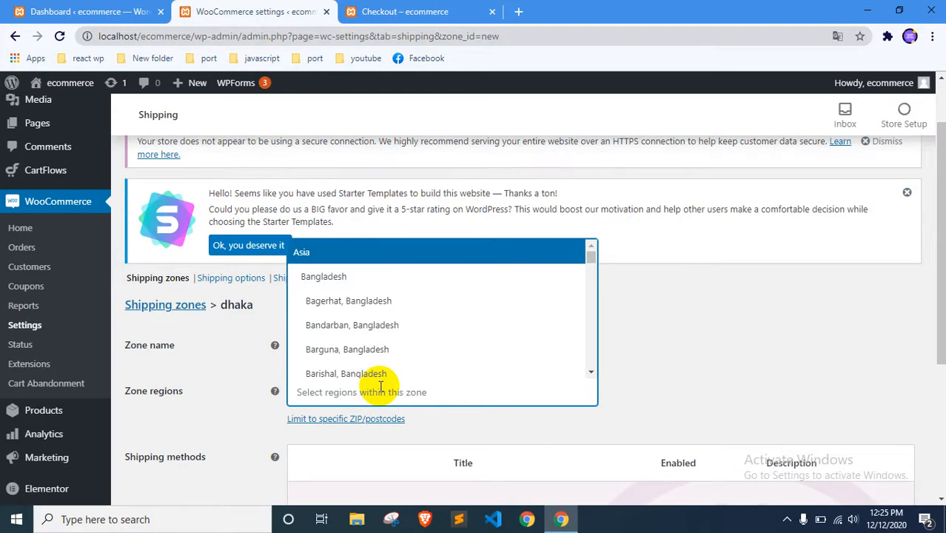
{"action": "type", "text": "dha"}
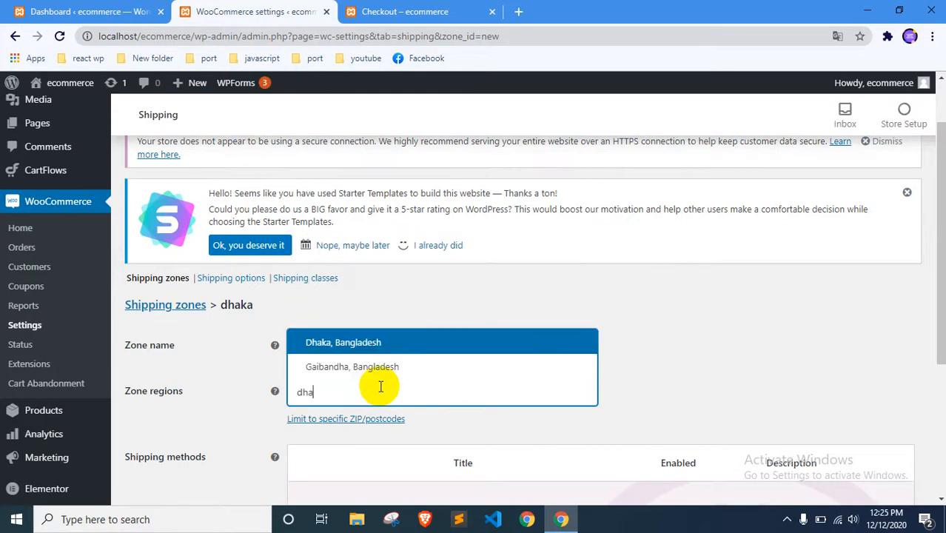
{"action": "left_click", "coordinate": [353, 345]}
Step: Add the Free shipping method to the dhaka zone and save the changes
{"action": "scroll", "coordinate": [222, 382], "scroll_direction": "down", "scroll_amount": 3}
{"action": "left_click", "coordinate": [330, 352]}
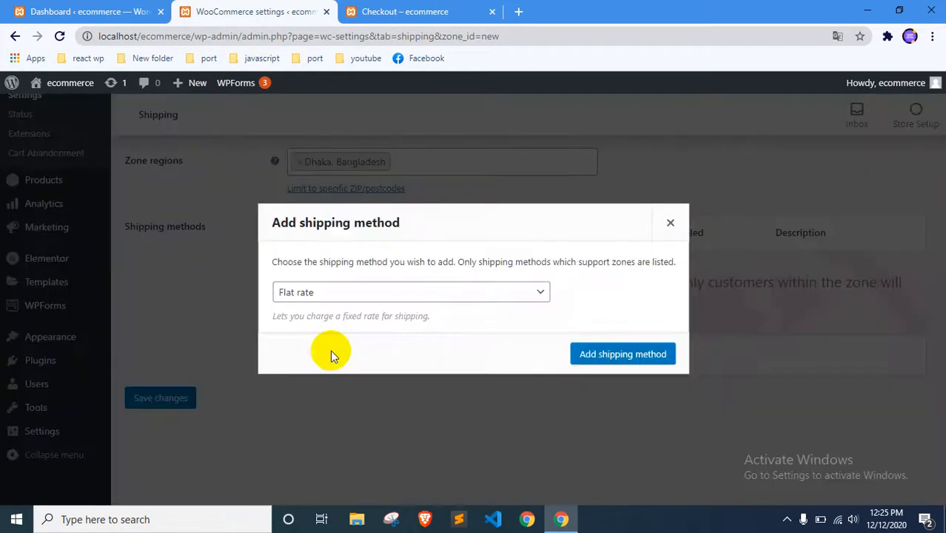
{"action": "left_click", "coordinate": [353, 295]}
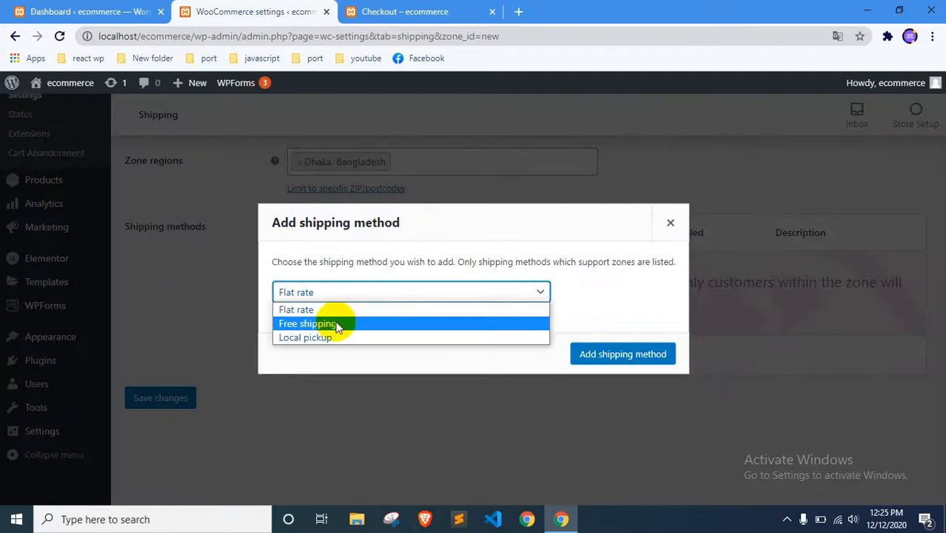
{"action": "left_click", "coordinate": [336, 324]}
{"action": "left_click", "coordinate": [586, 352]}
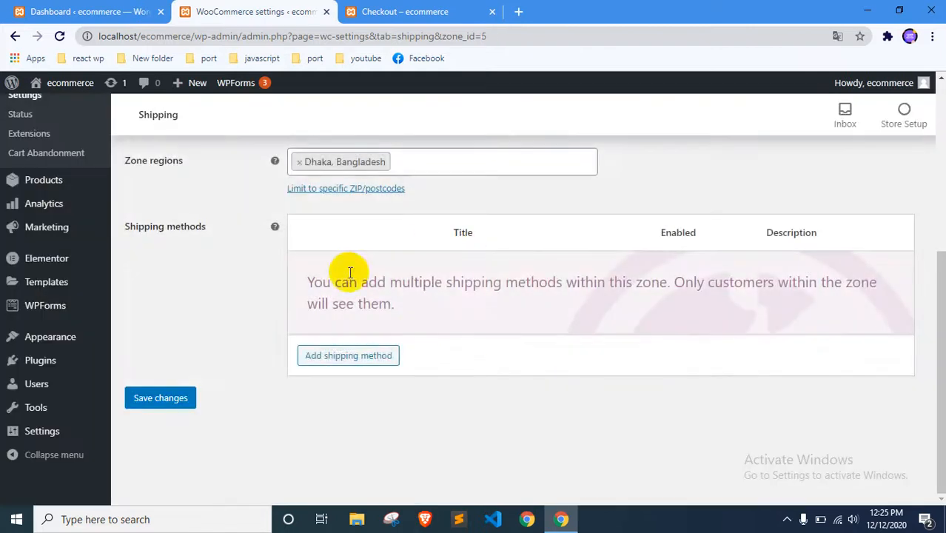
{"action": "left_click", "coordinate": [183, 397]}
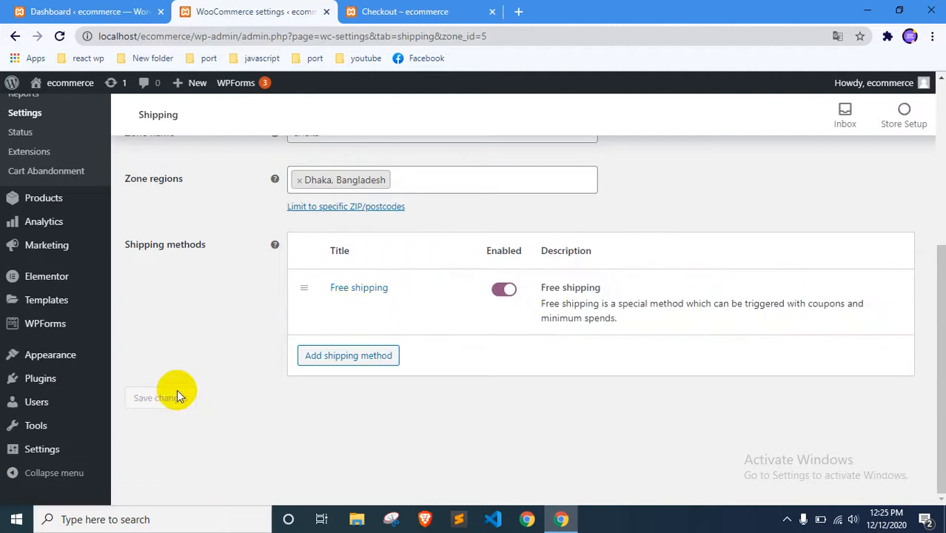
{"action": "scroll", "coordinate": [289, 285], "scroll_direction": "up", "scroll_amount": 4}
Step: Go back to the checkout page and reload it to review the order with the new shipping zone in place
{"action": "left_click", "coordinate": [368, 7]}
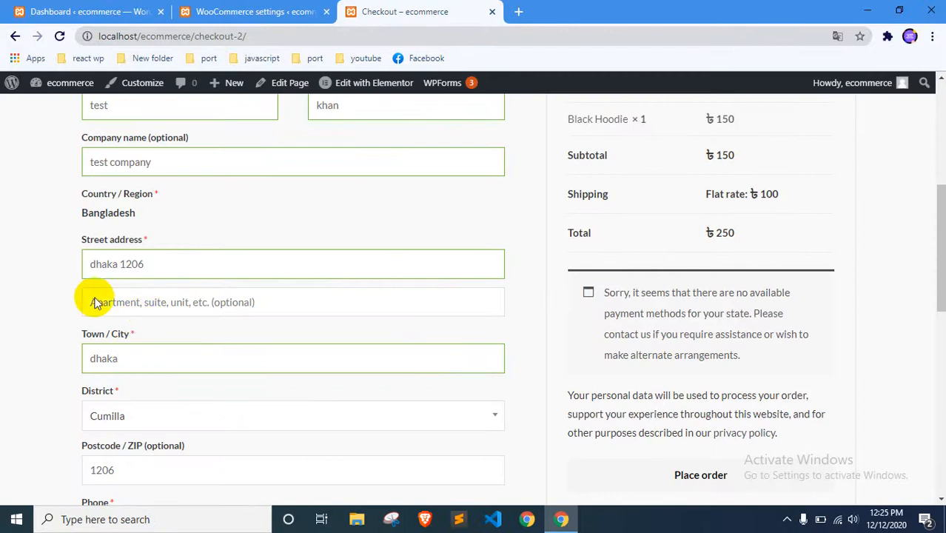
{"action": "right_click", "coordinate": [7, 248]}
{"action": "left_click", "coordinate": [30, 288]}
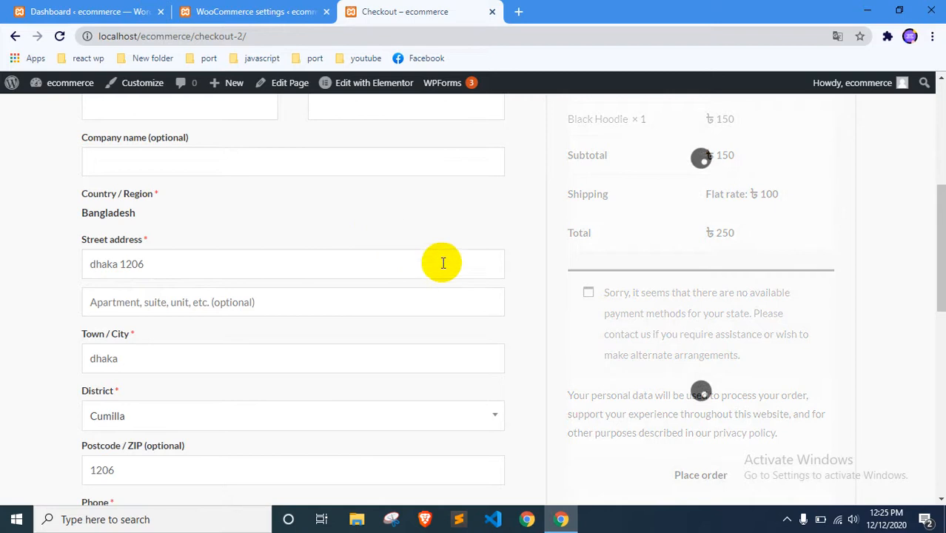
{"action": "scroll", "coordinate": [320, 247], "scroll_direction": "up", "scroll_amount": 3}
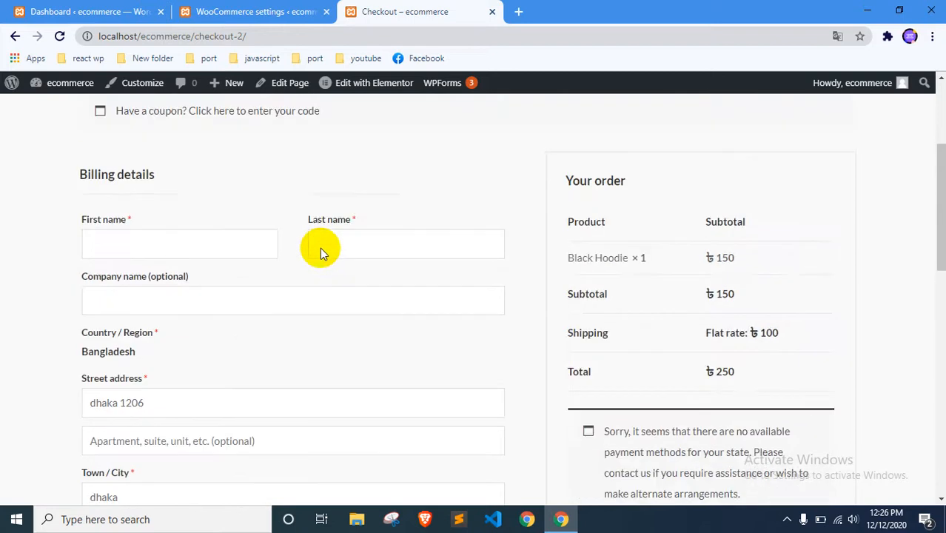
Step: Set the billing district to Dhaka in the checkout form and check the shipping charge in the order summary
{"action": "scroll", "coordinate": [319, 247], "scroll_direction": "down", "scroll_amount": 4}
{"action": "scroll", "coordinate": [313, 259], "scroll_direction": "down", "scroll_amount": 1}
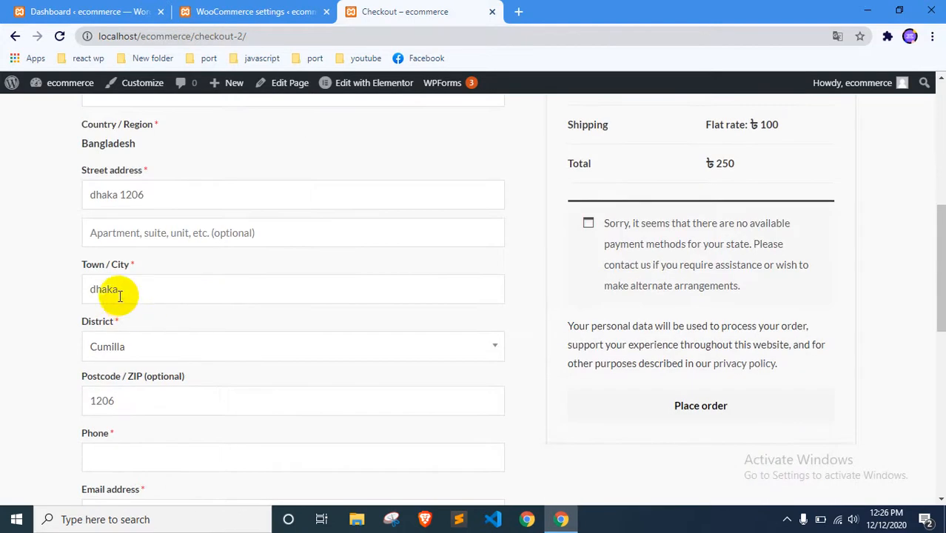
{"action": "scroll", "coordinate": [253, 294], "scroll_direction": "up", "scroll_amount": 2}
{"action": "scroll", "coordinate": [266, 294], "scroll_direction": "down", "scroll_amount": 2}
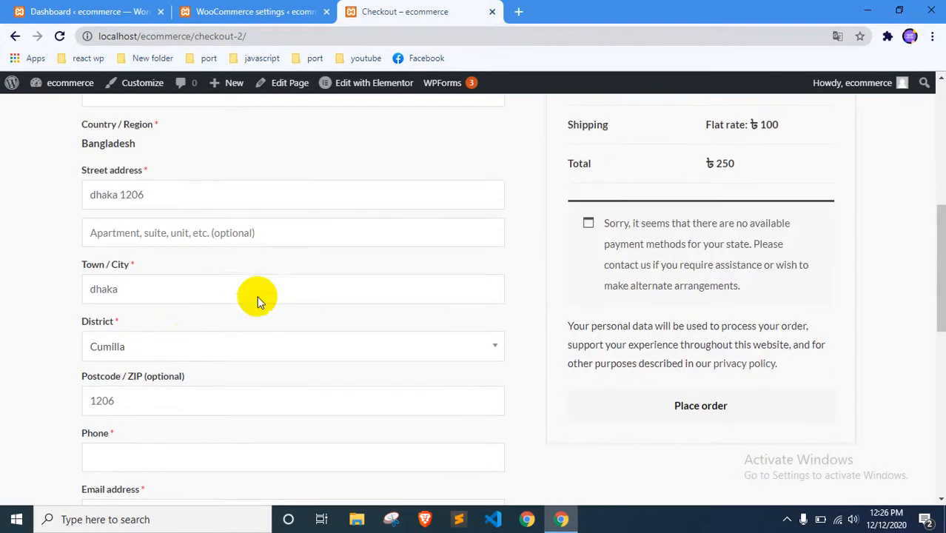
{"action": "left_click", "coordinate": [180, 350]}
{"action": "left_click", "coordinate": [116, 286]}
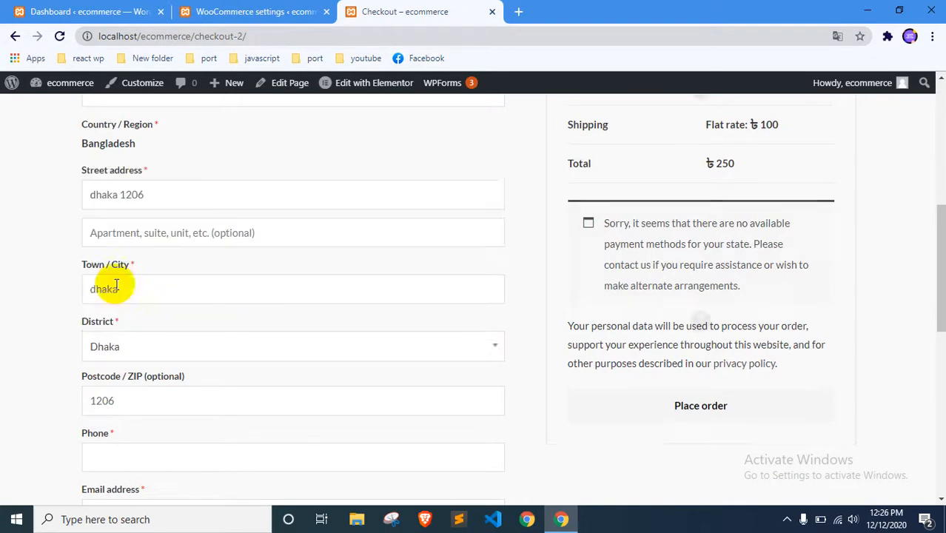
{"action": "scroll", "coordinate": [237, 277], "scroll_direction": "up", "scroll_amount": 2}
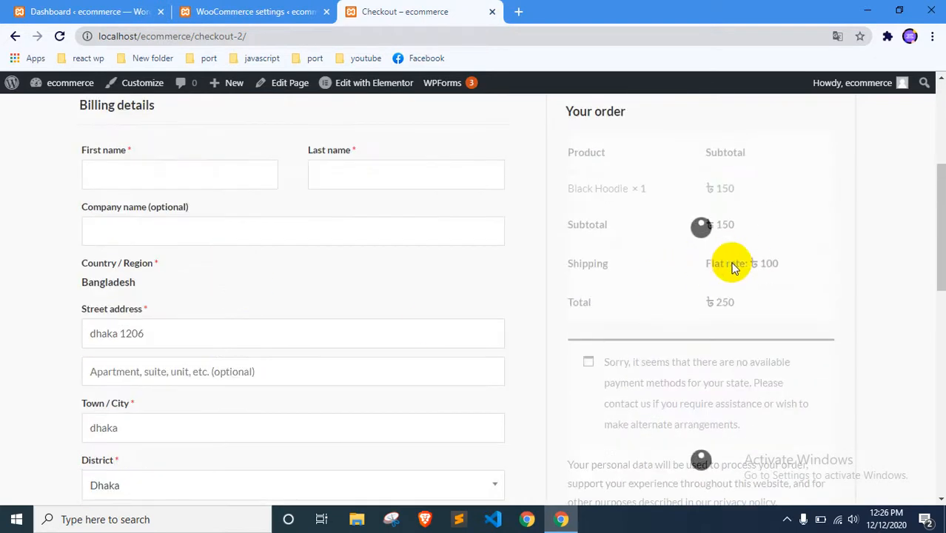
{"action": "left_click_drag", "start_coordinate": [714, 267], "coordinate": [779, 271]}
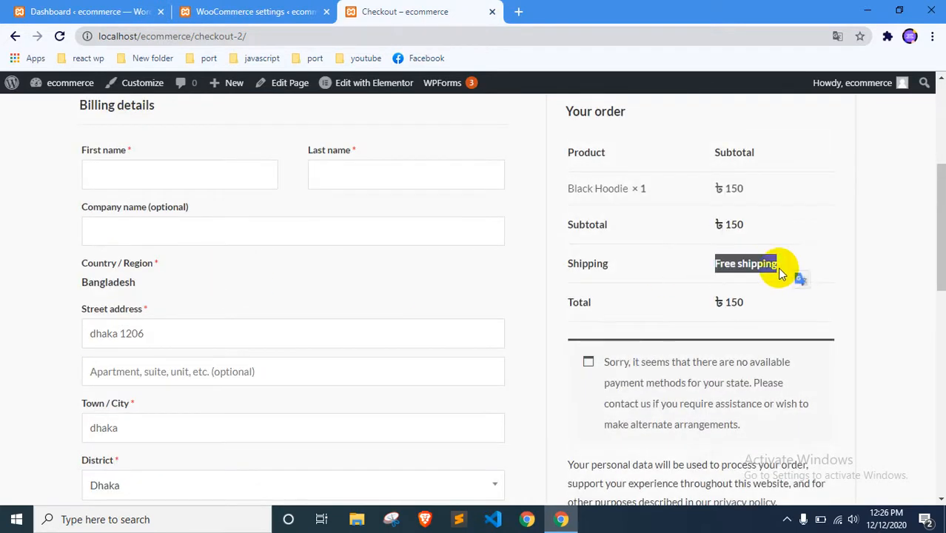
{"action": "scroll", "coordinate": [538, 301], "scroll_direction": "down", "scroll_amount": 1}
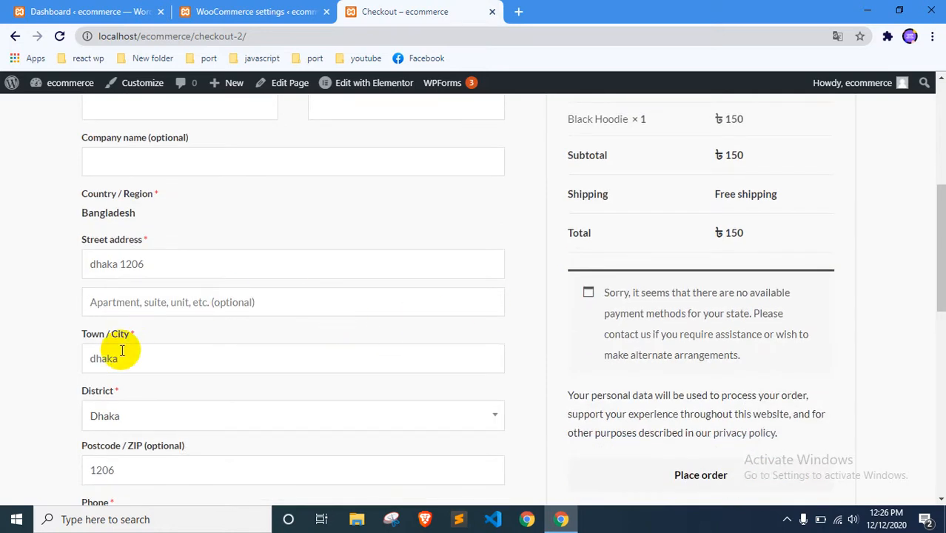
Step: Return to the WooCommerce settings, leave the dhaka zone editor discarding unsaved changes, and review the list of shipping zones
{"action": "left_click", "coordinate": [92, 6]}
{"action": "left_click", "coordinate": [211, 9]}
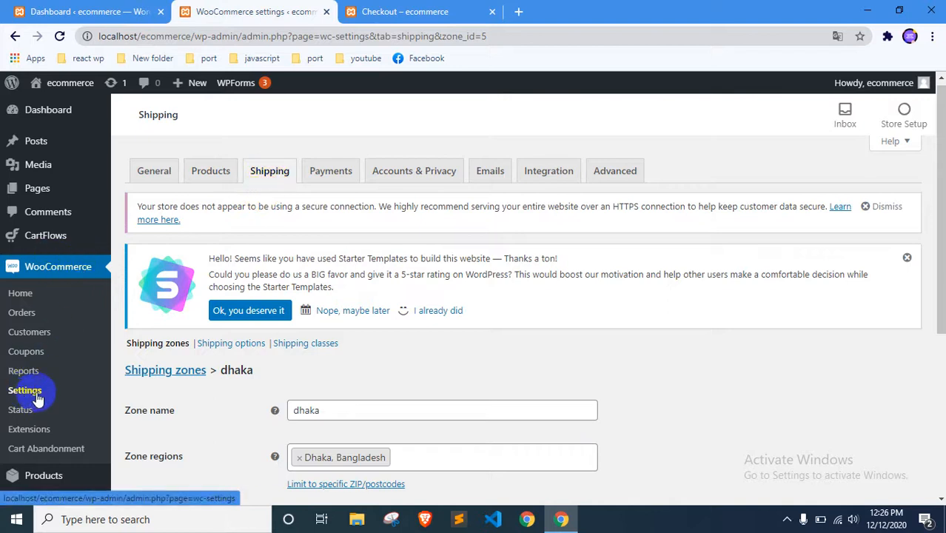
{"action": "scroll", "coordinate": [408, 250], "scroll_direction": "down", "scroll_amount": 3}
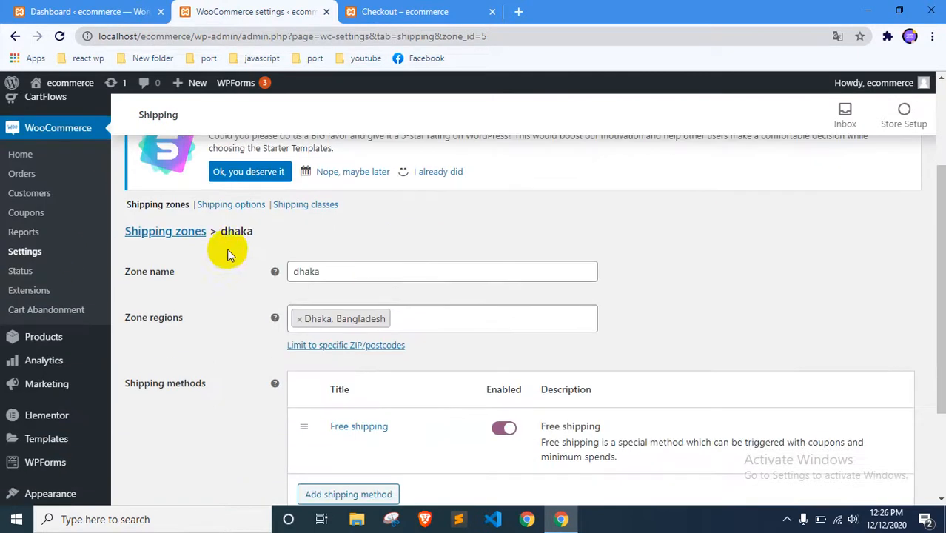
{"action": "scroll", "coordinate": [270, 235], "scroll_direction": "up", "scroll_amount": 1}
{"action": "left_click", "coordinate": [170, 299]}
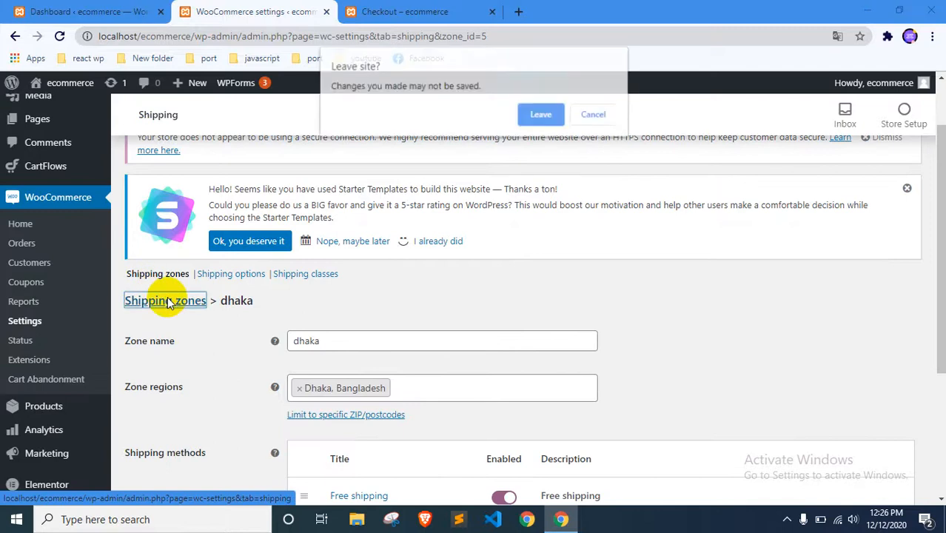
{"action": "left_click", "coordinate": [538, 117]}
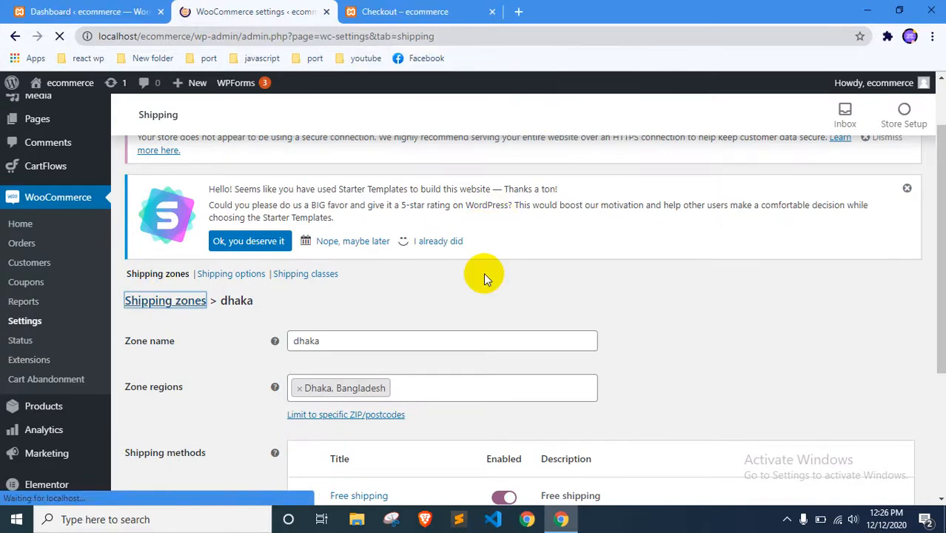
{"action": "scroll", "coordinate": [503, 266], "scroll_direction": "down", "scroll_amount": 2}
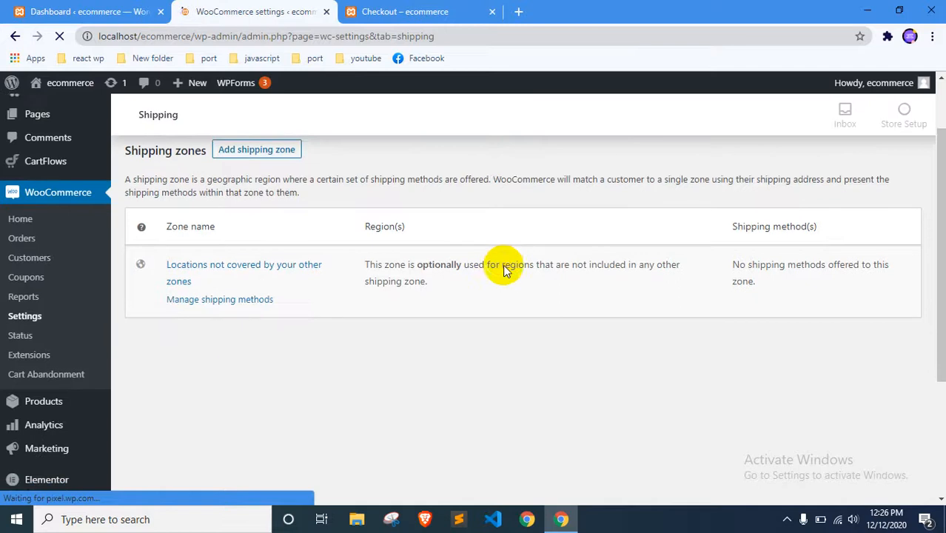
{"action": "scroll", "coordinate": [374, 268], "scroll_direction": "down", "scroll_amount": 2}
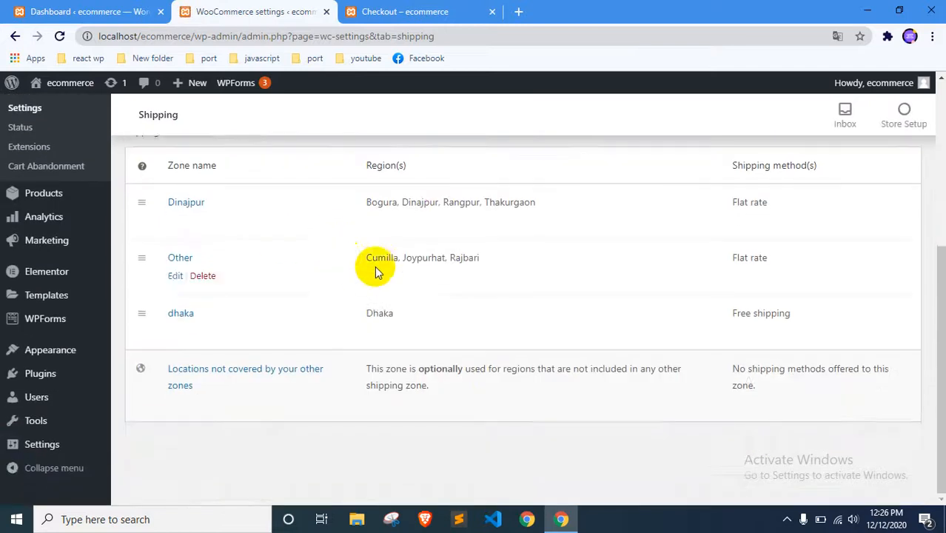
{"action": "scroll", "coordinate": [415, 259], "scroll_direction": "up", "scroll_amount": 5}
Step: Look over the checkout page once more and go back to the WooCommerce shipping settings
{"action": "left_click", "coordinate": [401, 11]}
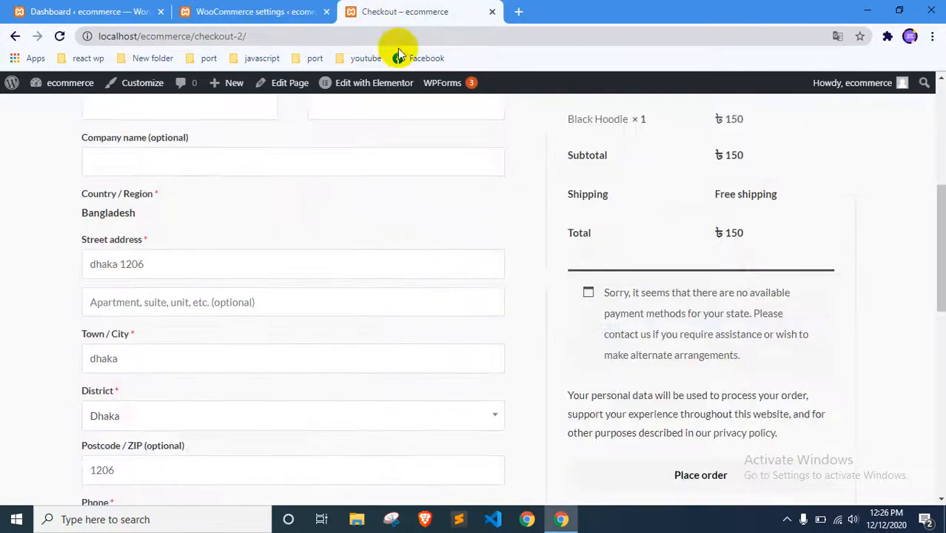
{"action": "scroll", "coordinate": [313, 283], "scroll_direction": "up", "scroll_amount": 3}
{"action": "left_click", "coordinate": [196, 11]}
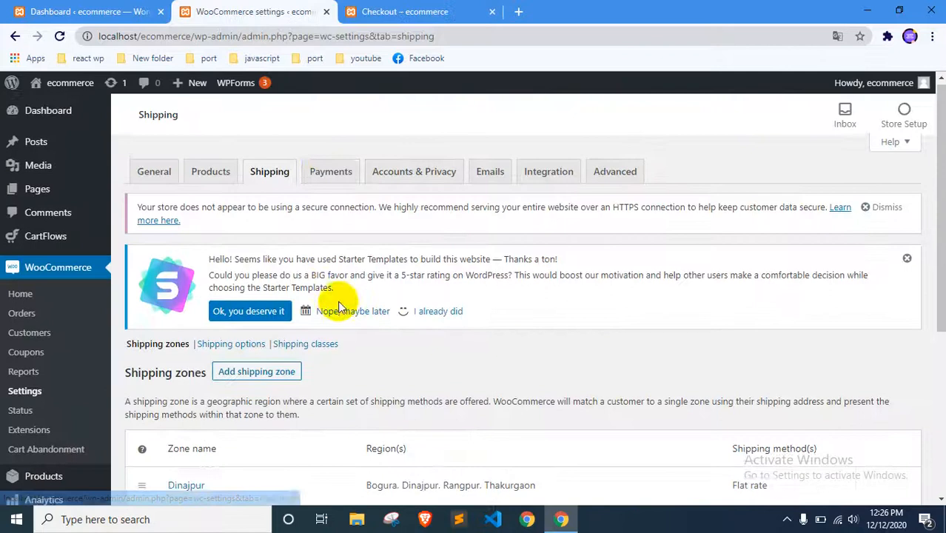